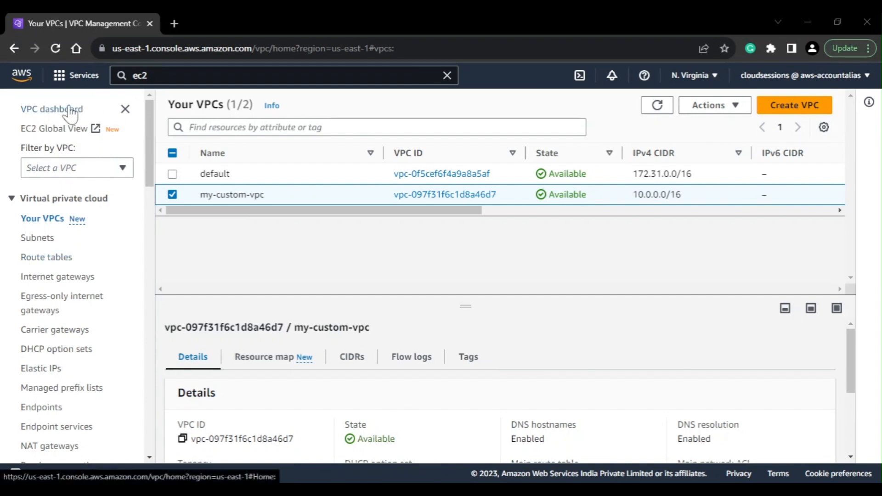
List the subnets filtered by my-custom-vpc (VPC = vpc-097f31f6c1d8a46d7)
left_click(174, 194)
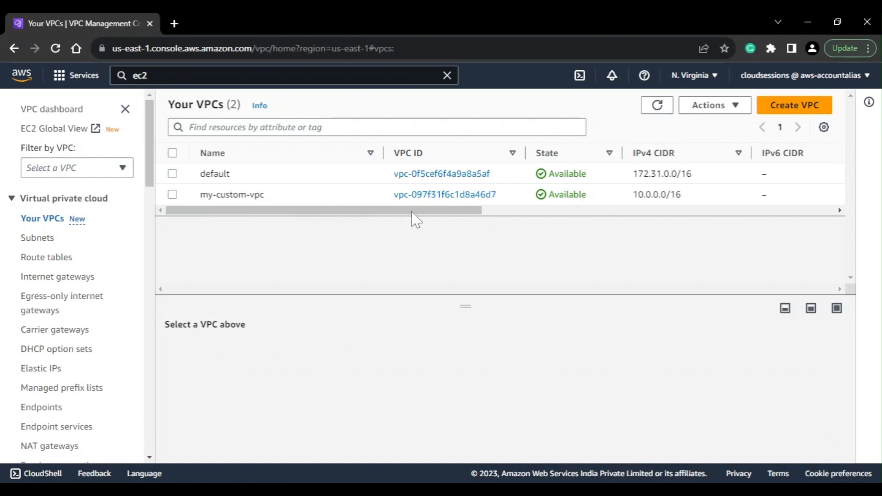
left_click_drag(151, 130, 142, 168)
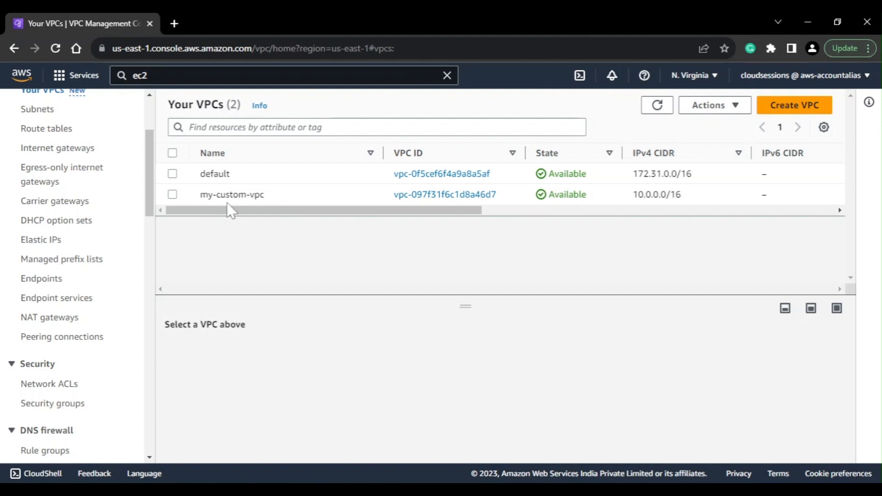
scroll(44, 285, "up", 3)
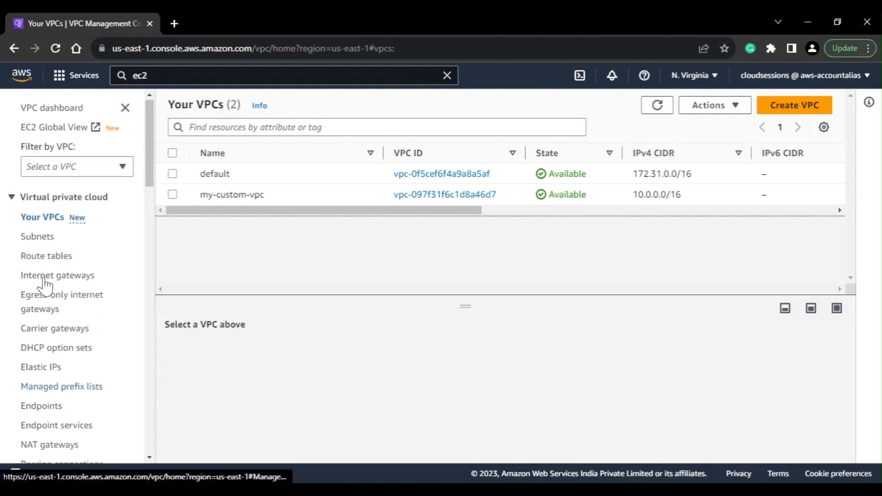
left_click(41, 240)
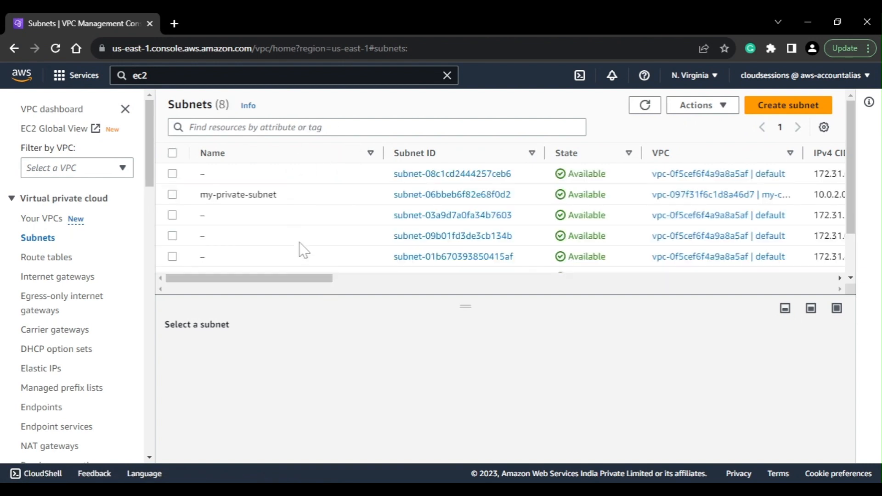
left_click(212, 127)
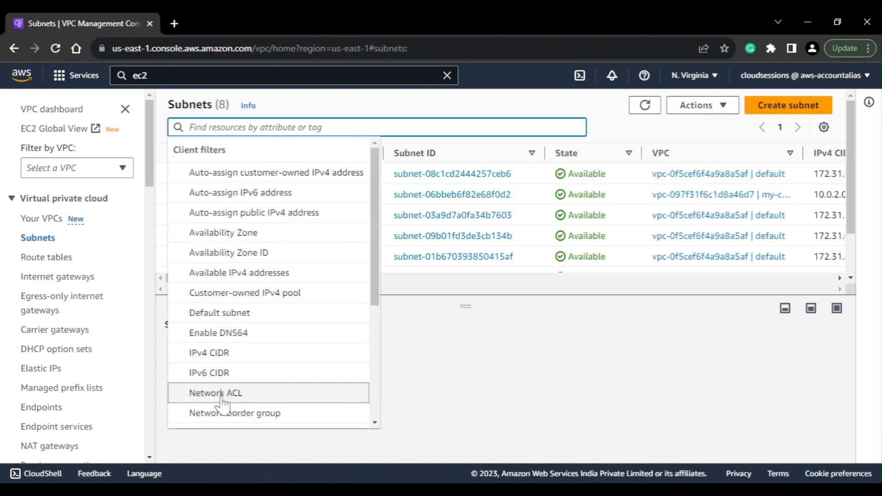
scroll(221, 402, "down", 3)
left_click(202, 387)
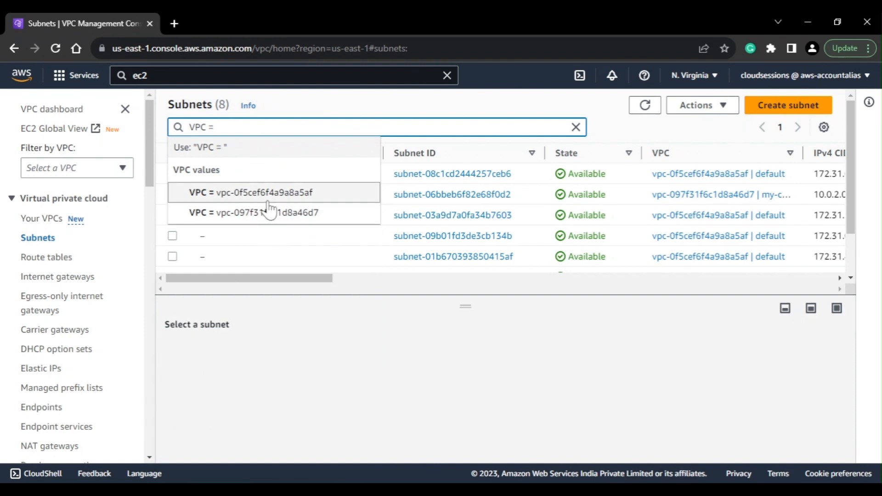
left_click(271, 214)
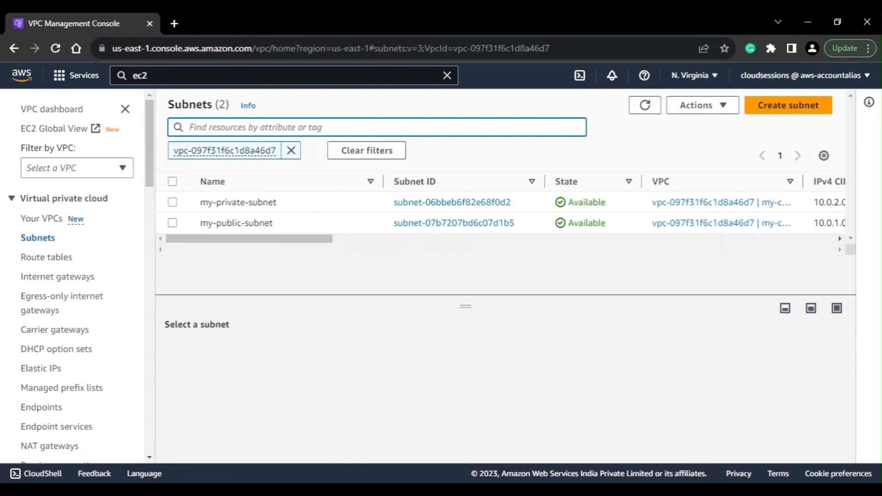
Open the EC2 console in a new browser tab and list the running instances
left_click(148, 75)
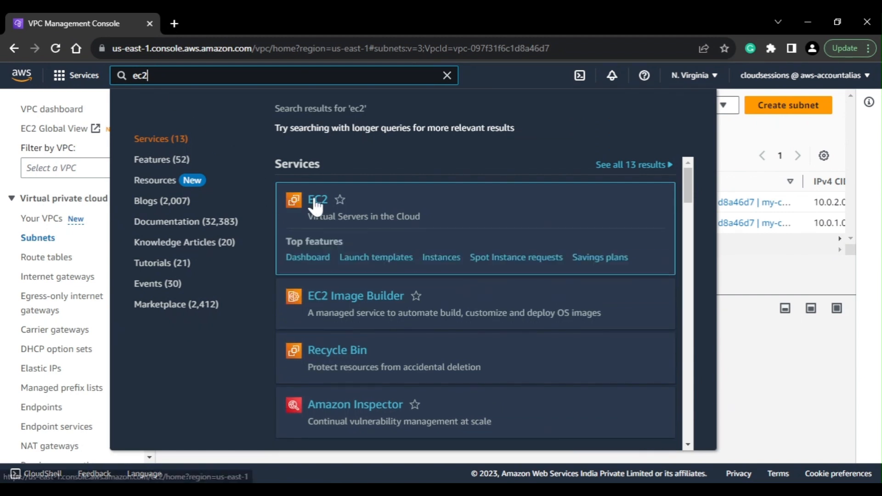
right_click(320, 199)
left_click(363, 205)
left_click(229, 12)
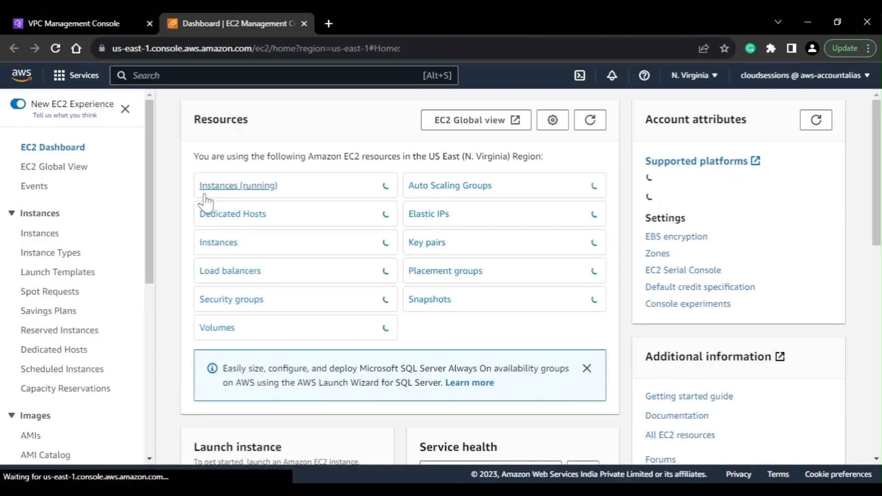
left_click(209, 187)
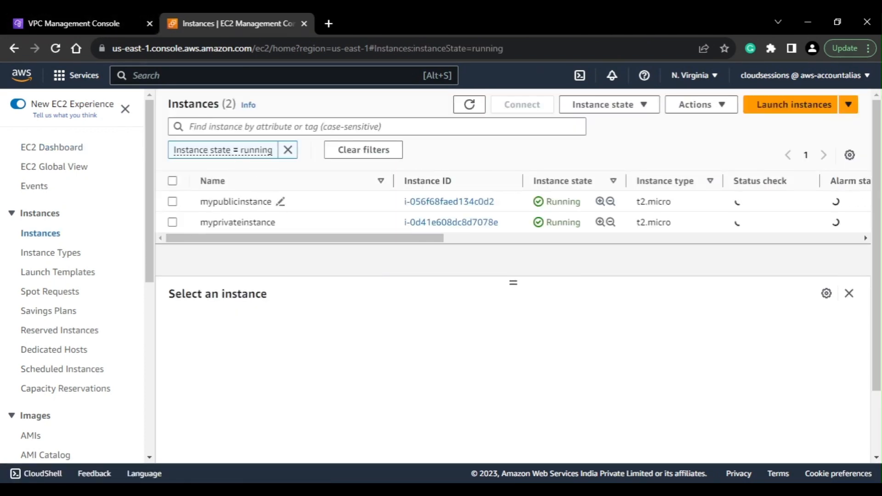
Return to the VPC console and start creating an endpoint with the name tag my-s3-gatewayep
left_click(139, 20)
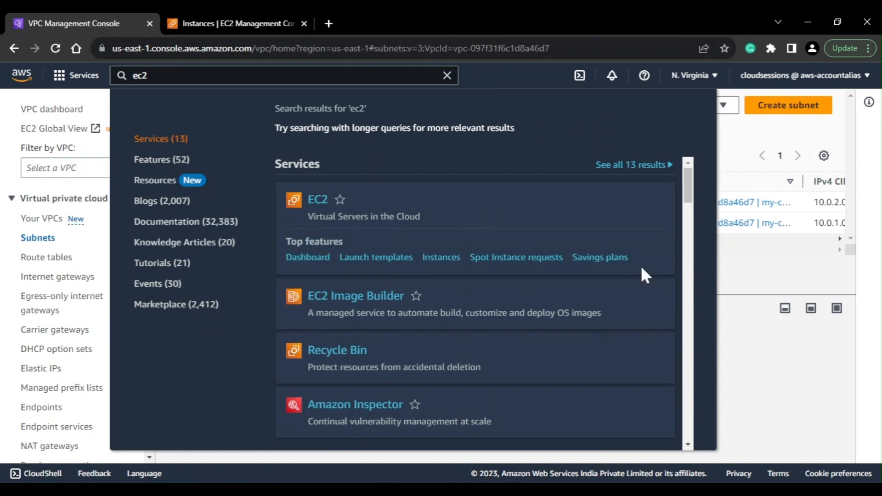
left_click(735, 262)
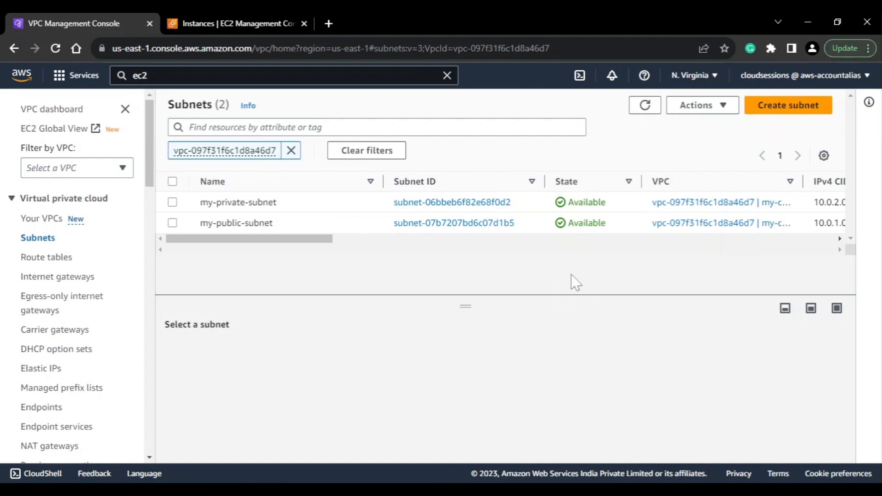
scroll(78, 360, "down", 3)
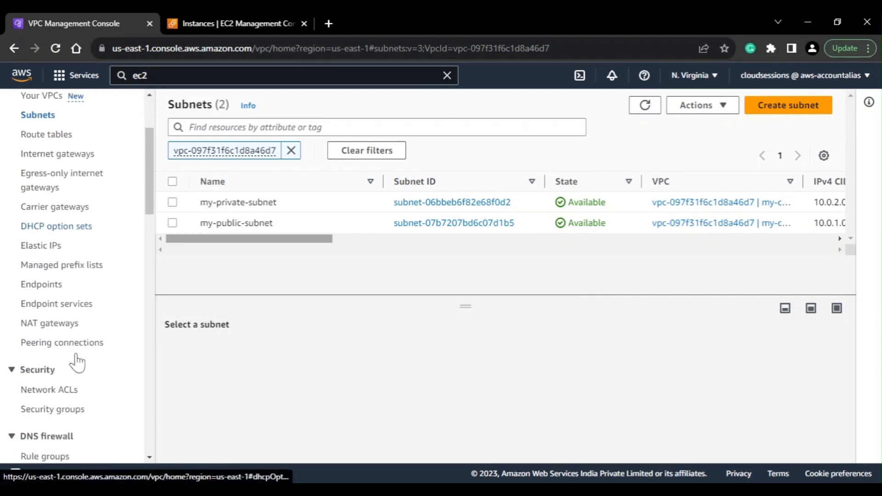
left_click(47, 287)
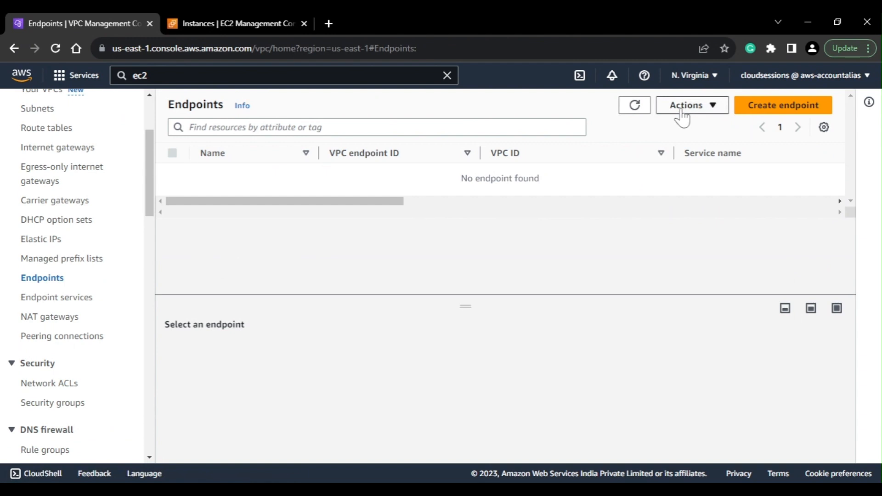
left_click(750, 112)
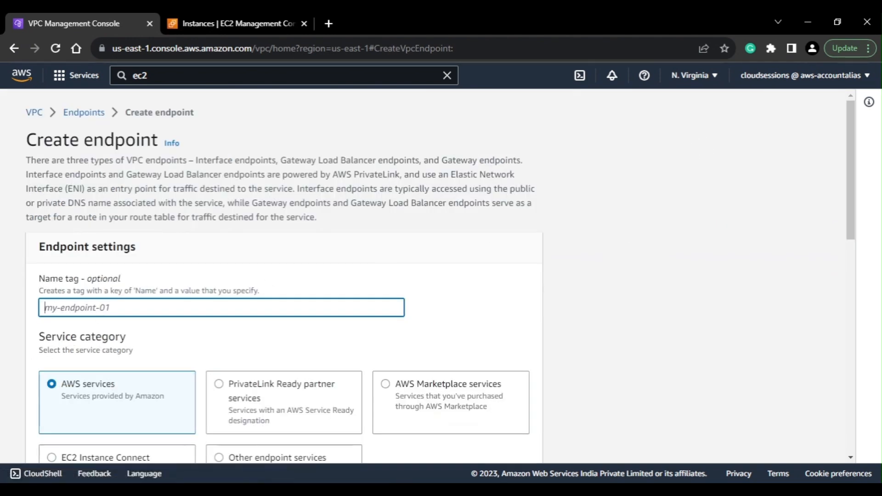
type("my-s3-gatewayep")
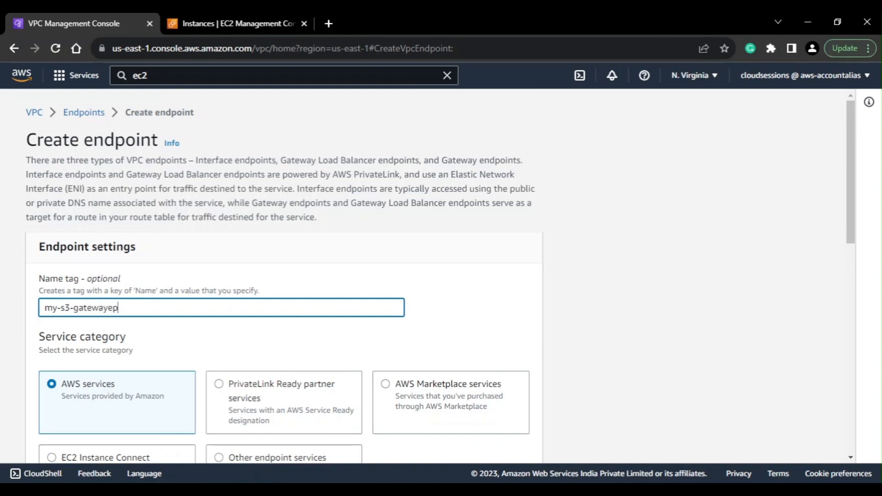
Filter the endpoint services by s3 and choose the Gateway-type com.amazonaws.us-east-1.s3 service
scroll(132, 339, "down", 4)
left_click(115, 388)
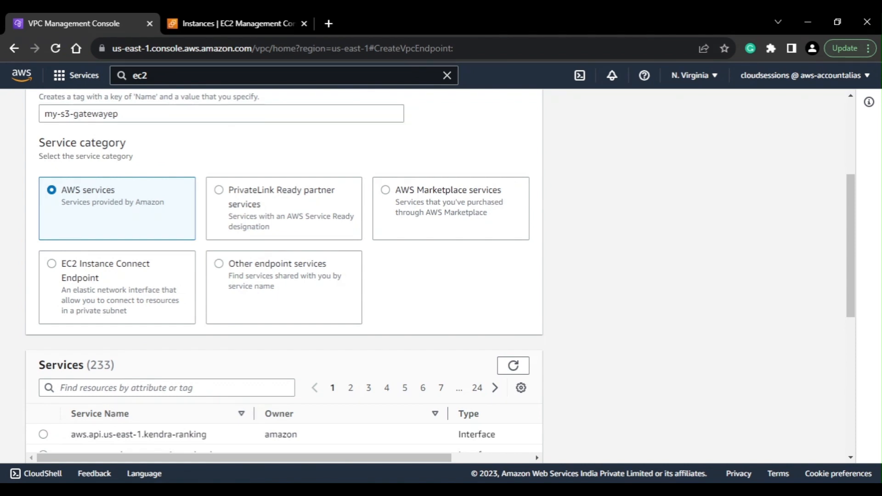
type("s3")
key("Return")
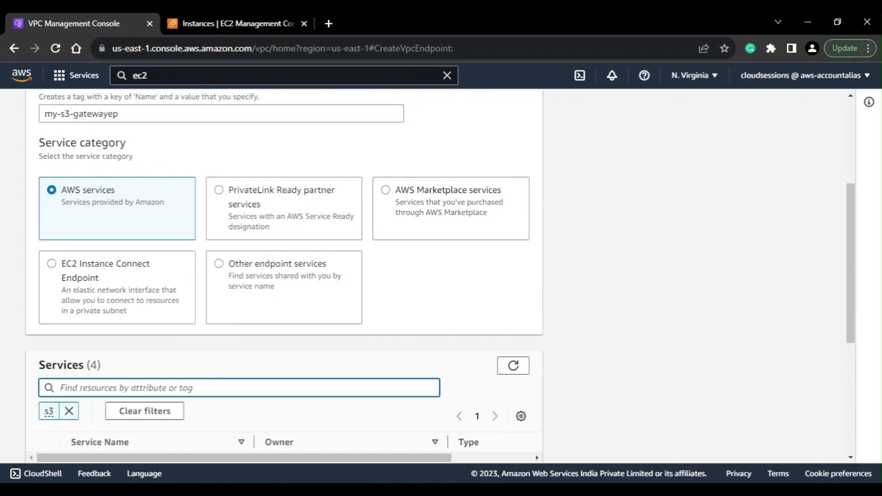
scroll(166, 338, "down", 3)
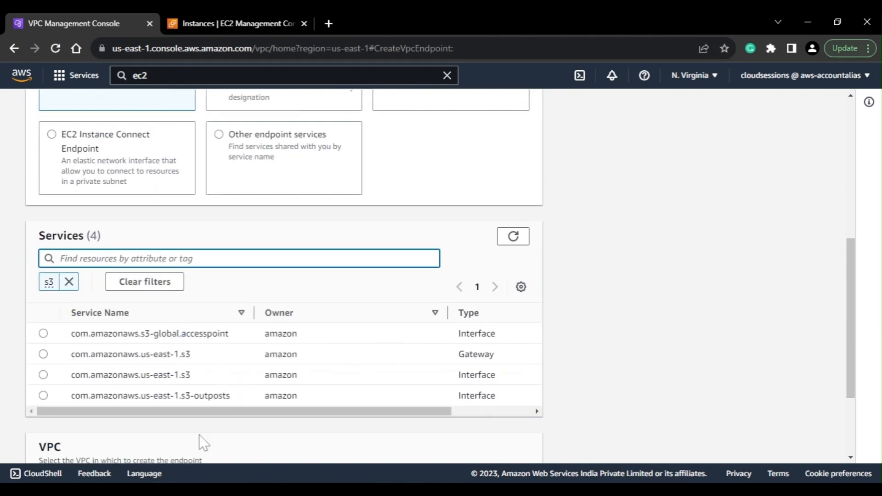
mouse_move(218, 409)
left_mouse_down()
mouse_move(241, 408)
mouse_move(209, 410)
left_mouse_up()
left_click(43, 355)
Place the endpoint in my-custom-vpc and associate it with the myprivateroute route table
scroll(254, 367, "down", 3)
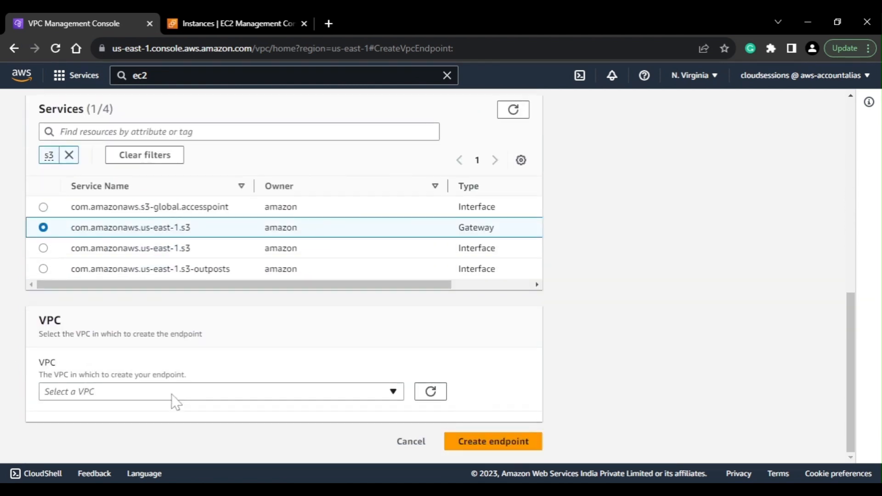
left_click(156, 401)
left_click(311, 372)
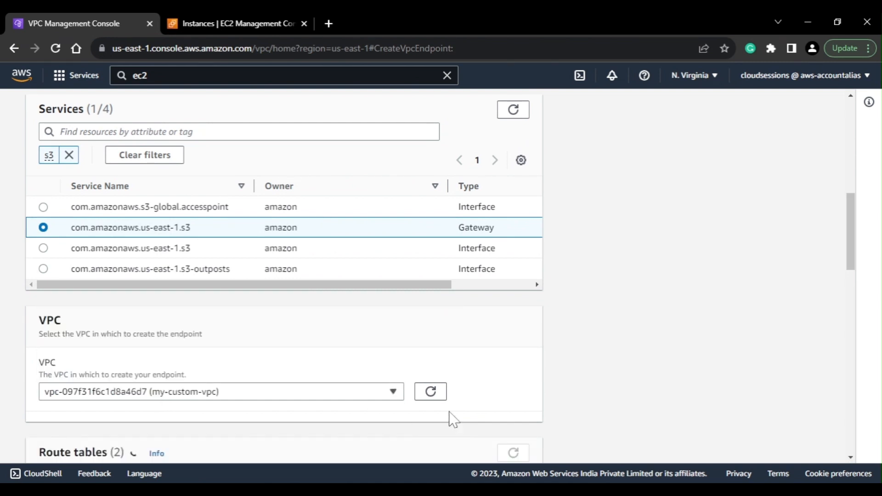
scroll(250, 365, "down", 4)
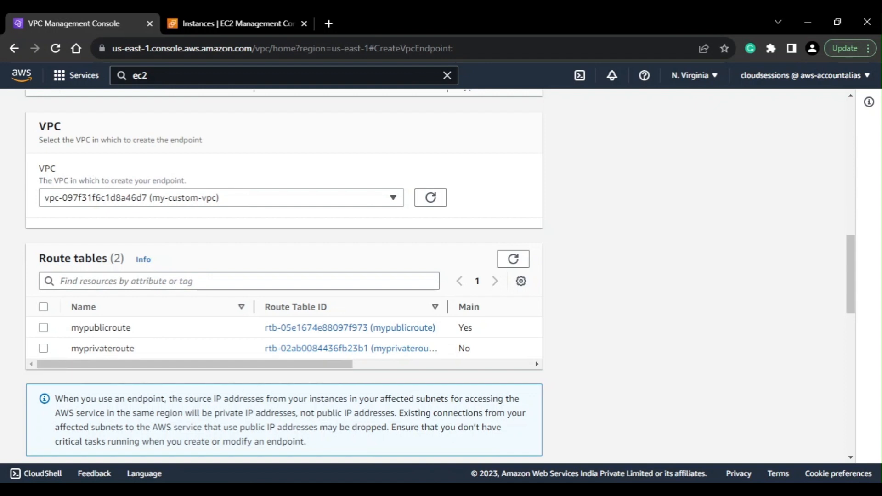
left_click(44, 349)
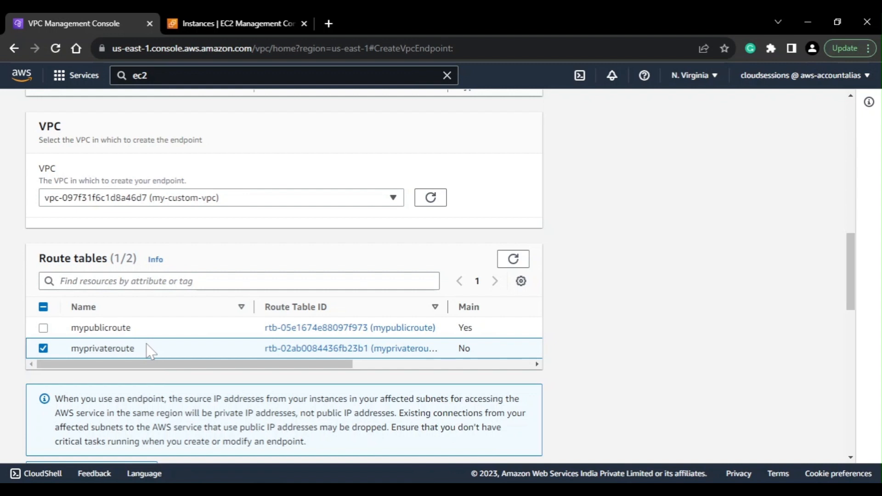
Keep the endpoint policy at Full access and create the endpoint
scroll(151, 352, "down", 10)
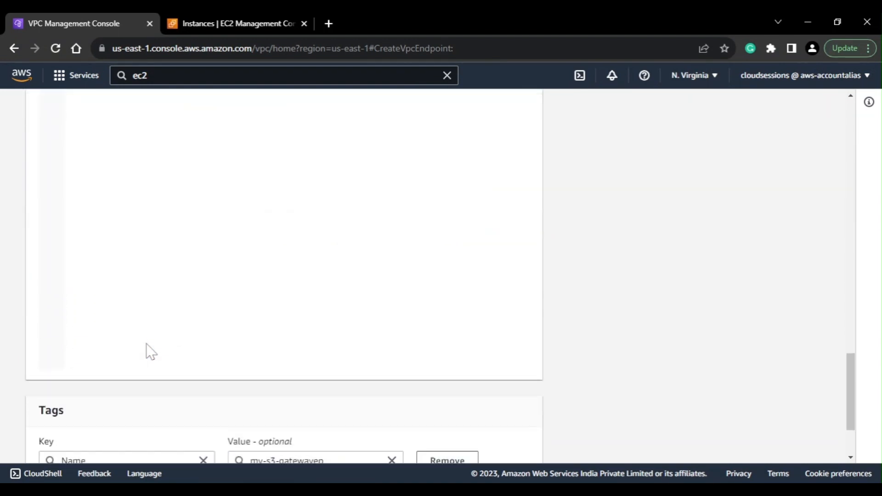
scroll(151, 352, "up", 5)
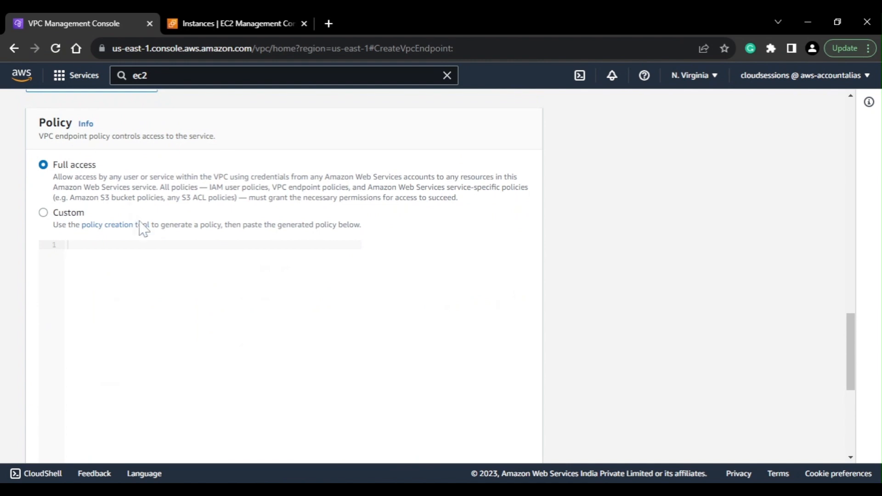
scroll(144, 228, "down", 5)
left_click(464, 444)
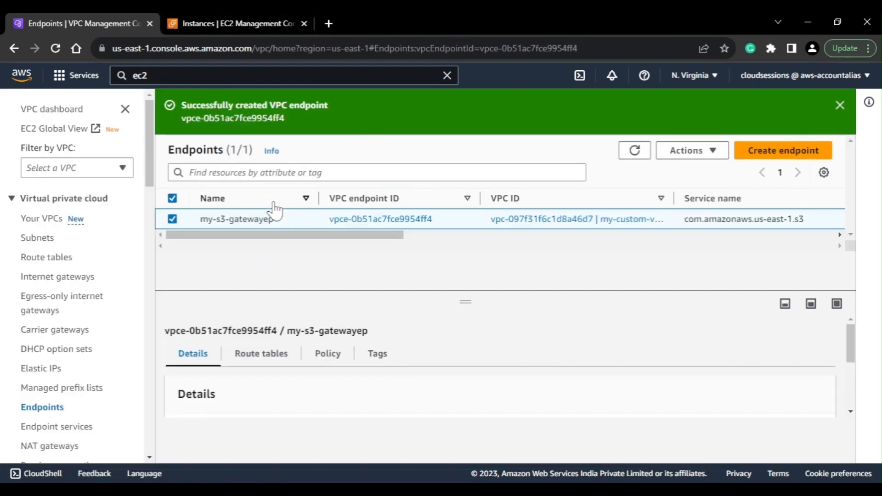
Open the myprivateroute route table's details and examine its routes for the new endpoint
left_click_drag(296, 235, 241, 257)
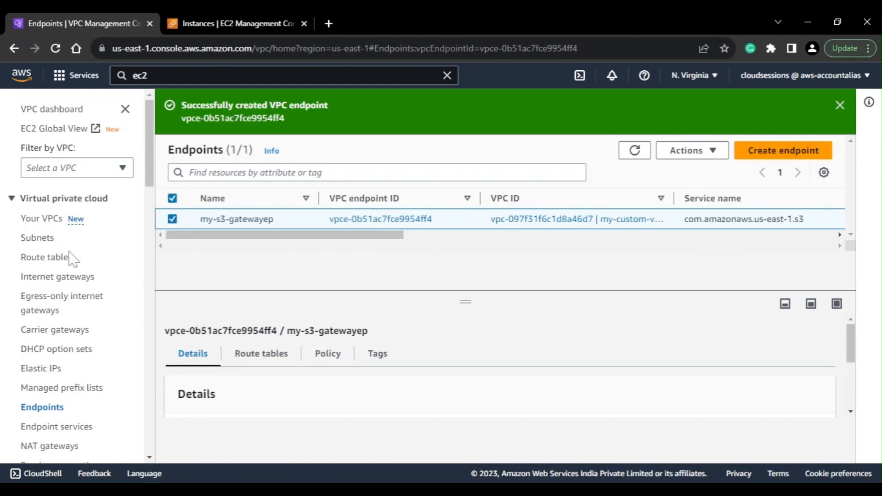
left_click(49, 262)
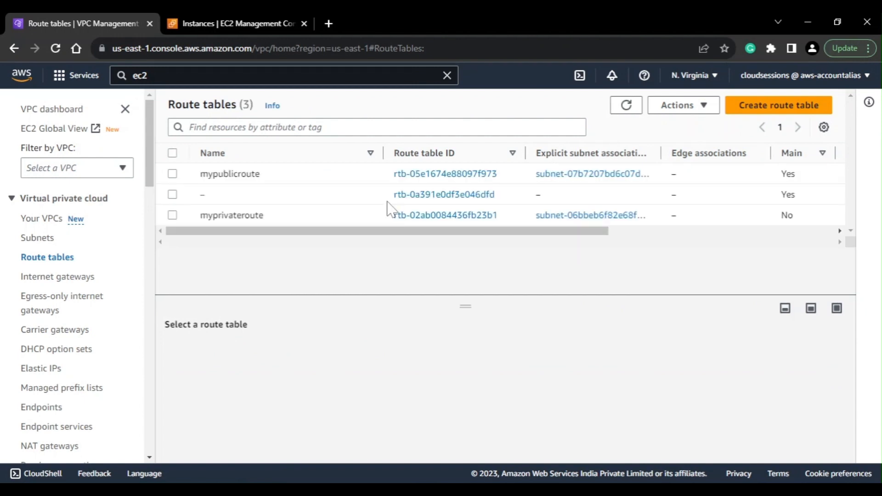
left_click(395, 216)
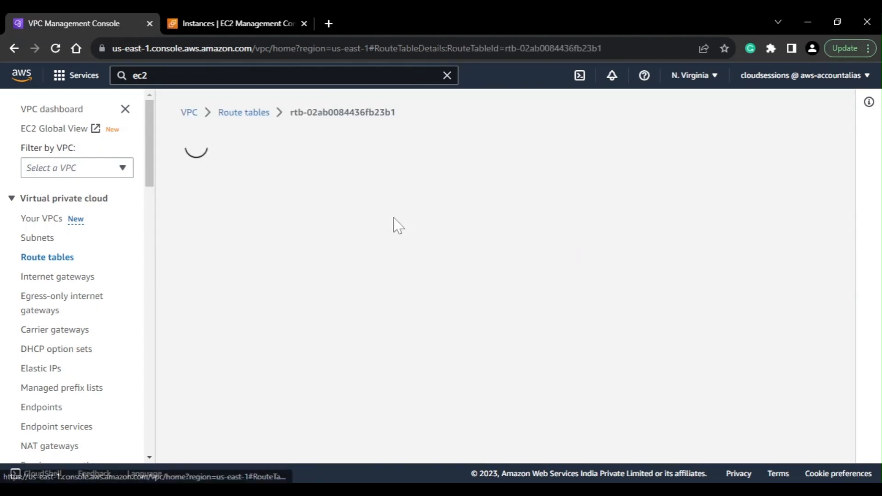
scroll(285, 307, "down", 3)
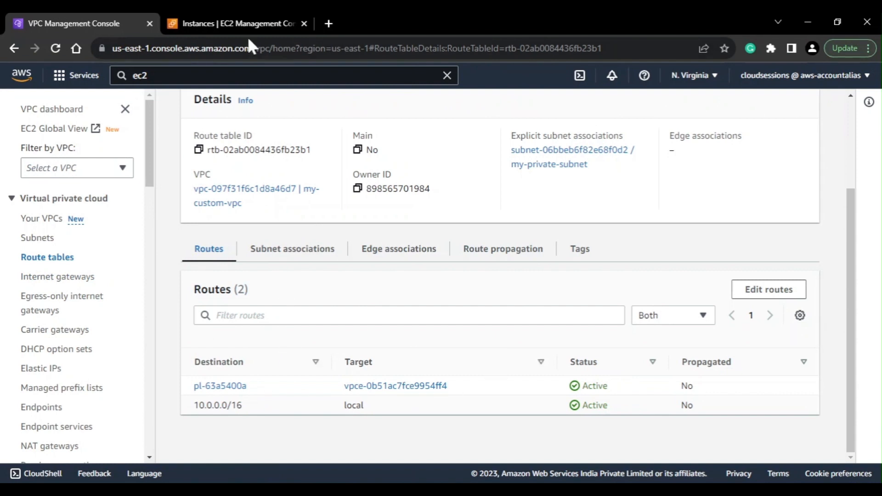
Refresh the EC2 instances list, then search for s3 and open the S3 console in a new browser tab
left_click(244, 19)
left_click(473, 108)
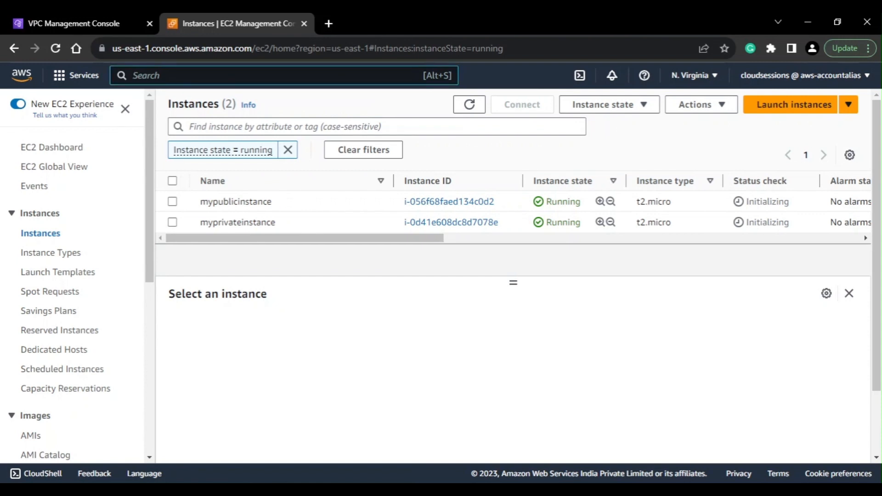
type("s3")
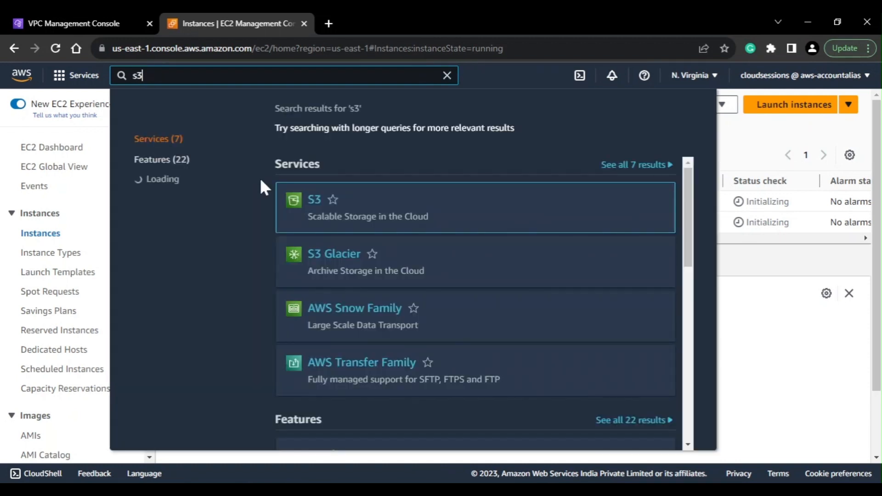
right_click(315, 202)
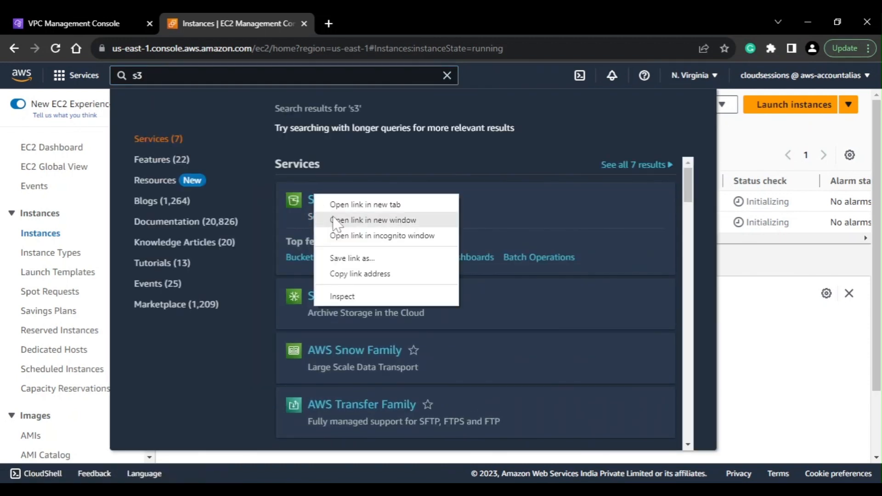
left_click(335, 204)
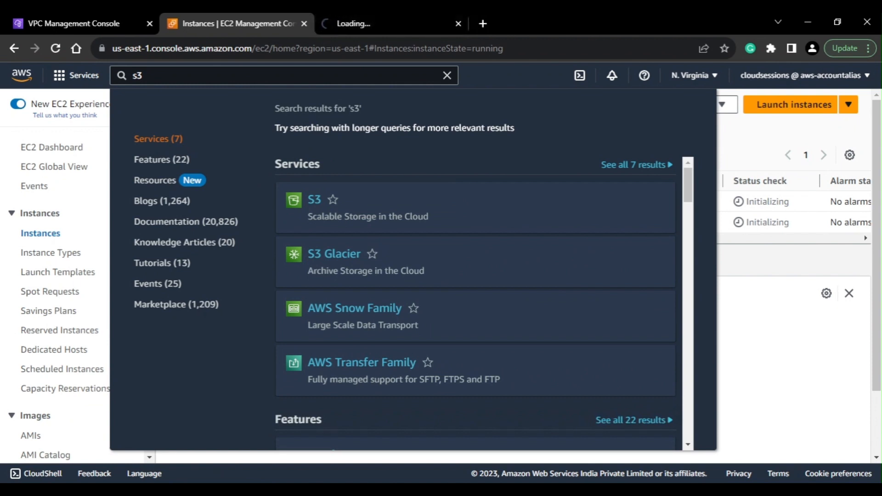
left_click(367, 22)
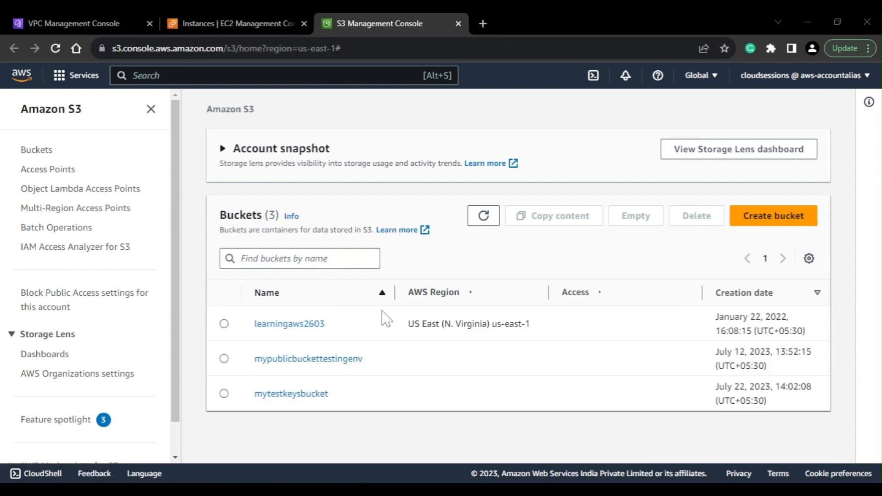
Look over the S3 bucket list, then return to the EC2 console, dismiss the service search and refresh the instances list
scroll(385, 316, "down", 1)
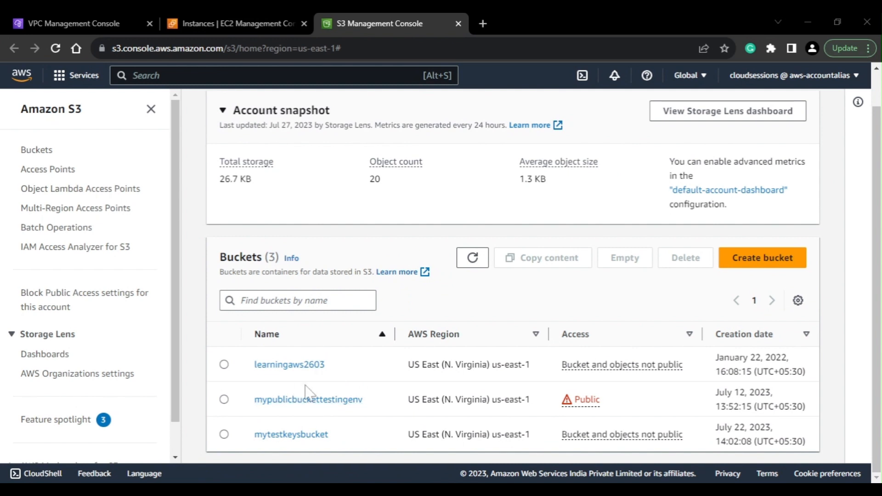
left_click(198, 16)
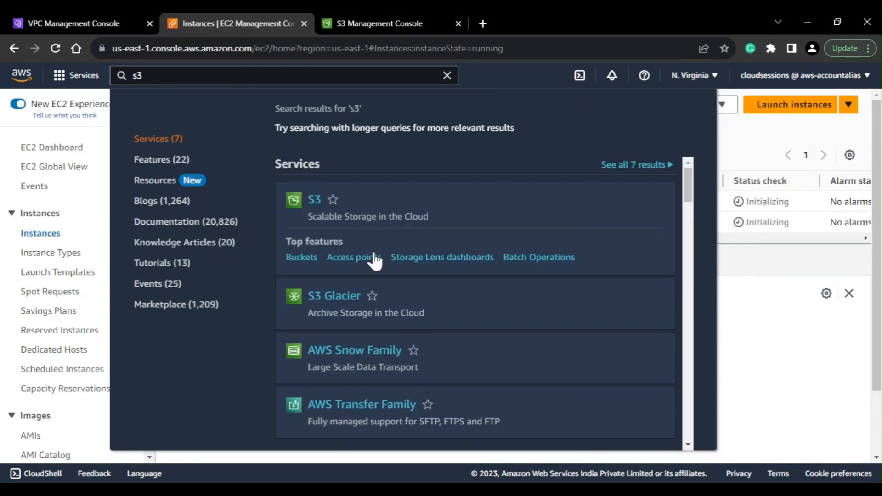
left_click(742, 315)
left_click(476, 108)
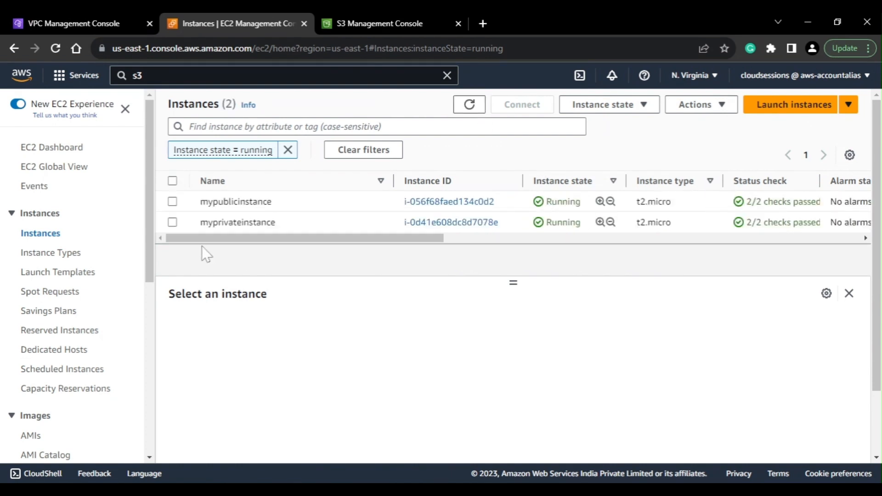
Copy mypublicinstance's public IPv4 address and enter it as the host name in a new PuTTY SSH session on port 22
left_click(173, 202)
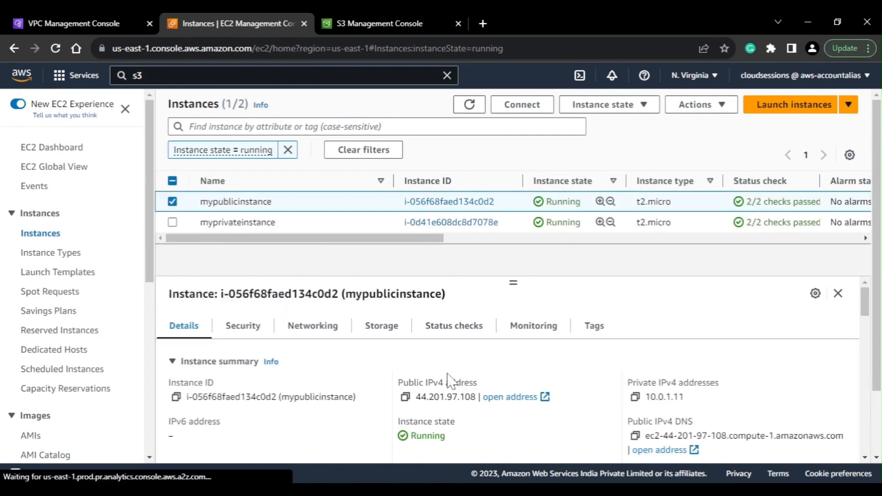
left_click(405, 397)
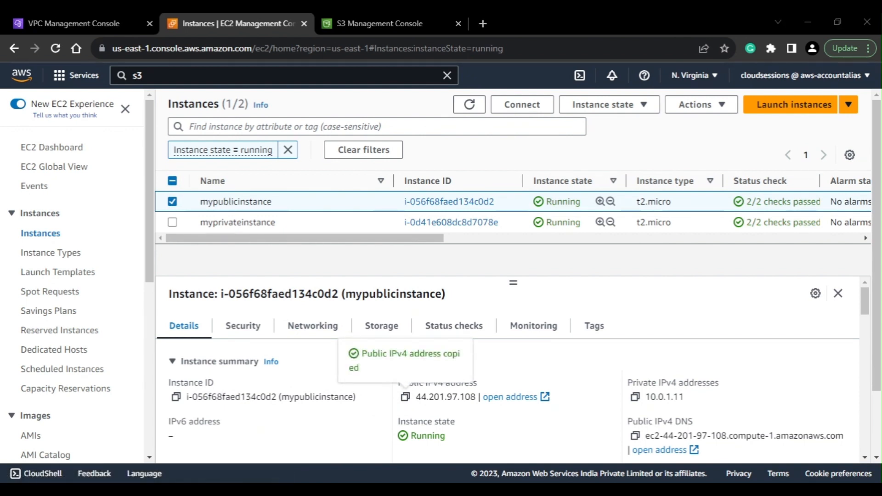
key("super")
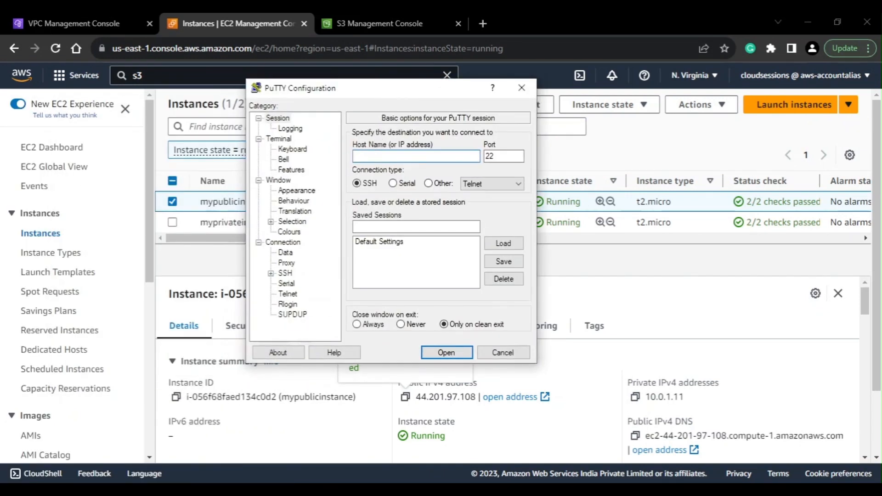
key("ctrl+v")
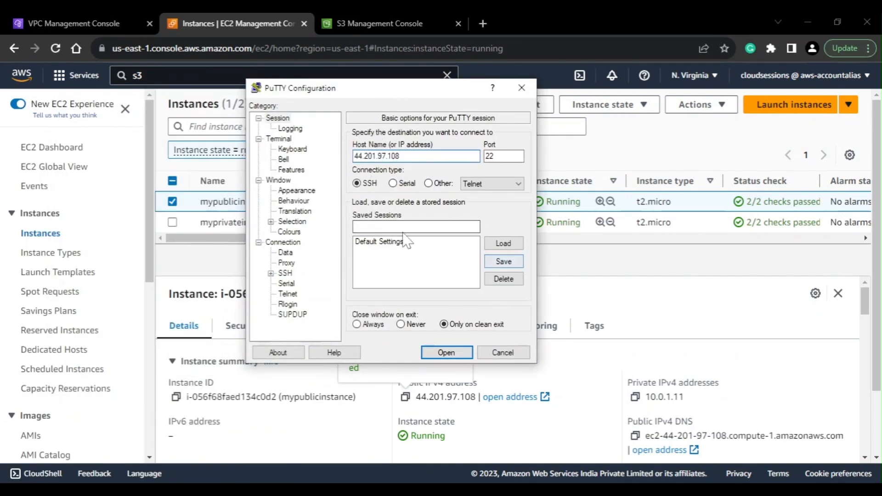
Set the mykp private key file from Downloads for SSH authentication and open the PuTTY session
left_click(271, 273)
left_click(297, 284)
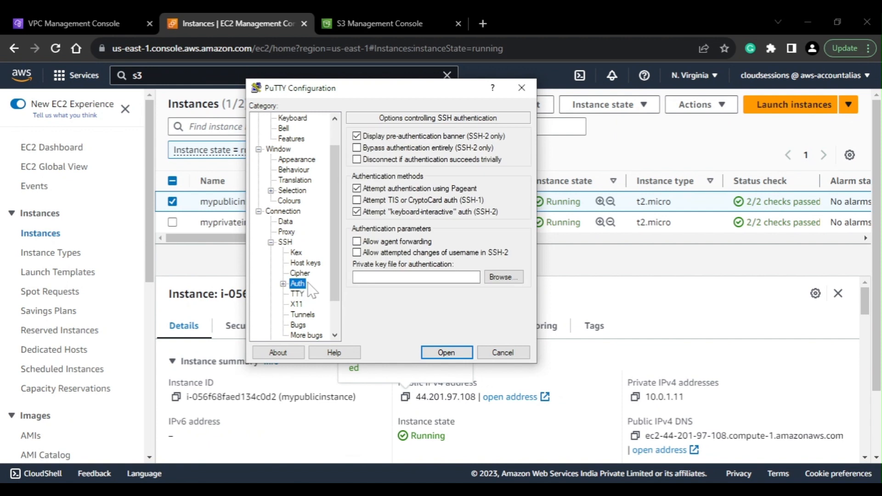
left_click(500, 279)
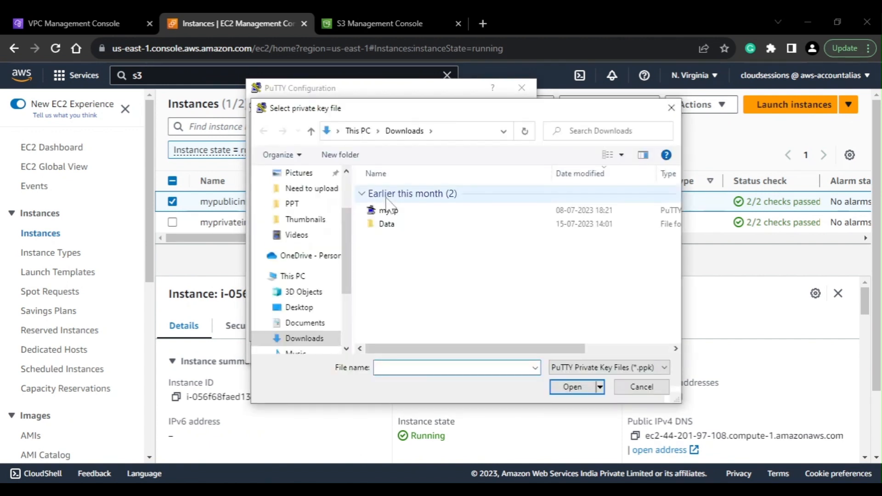
left_click(388, 211)
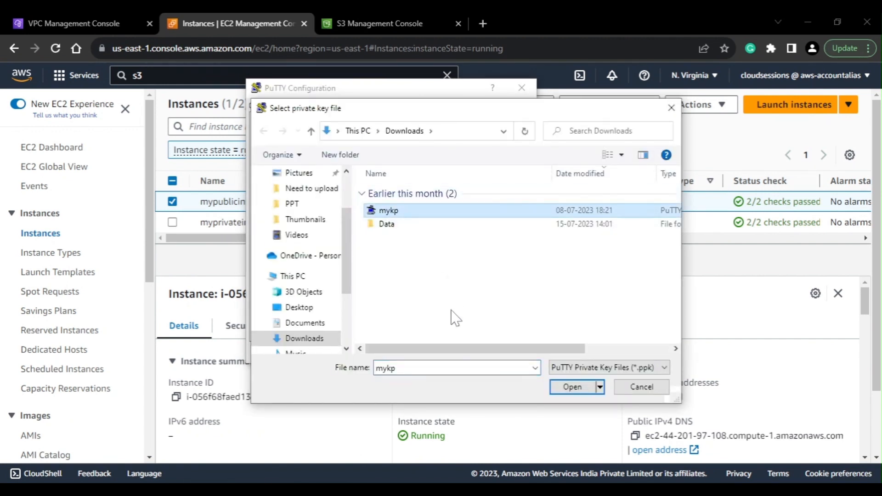
left_click(576, 388)
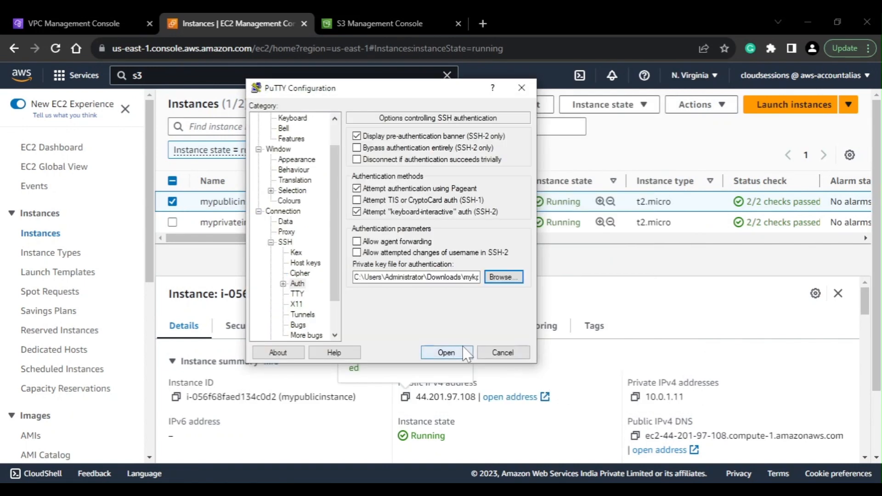
left_click(445, 352)
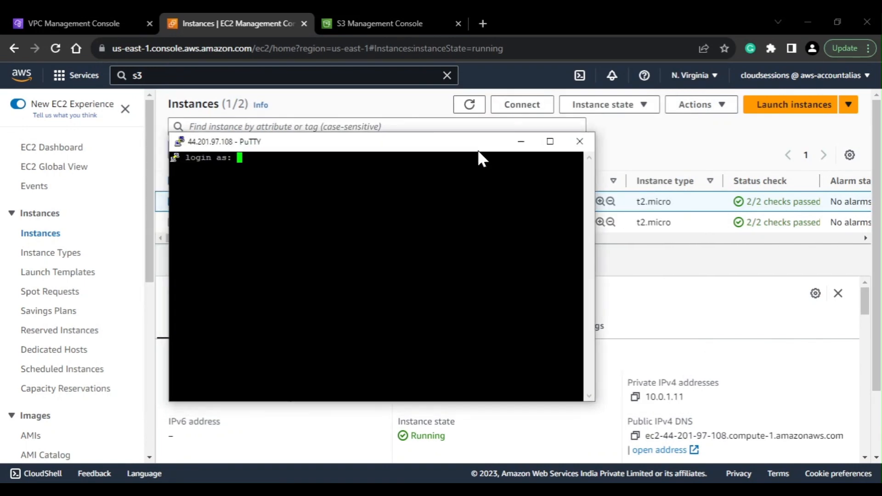
Log in to mypublicinstance as ec2-user in the PuTTY terminal
left_click_drag(477, 150, 487, 142)
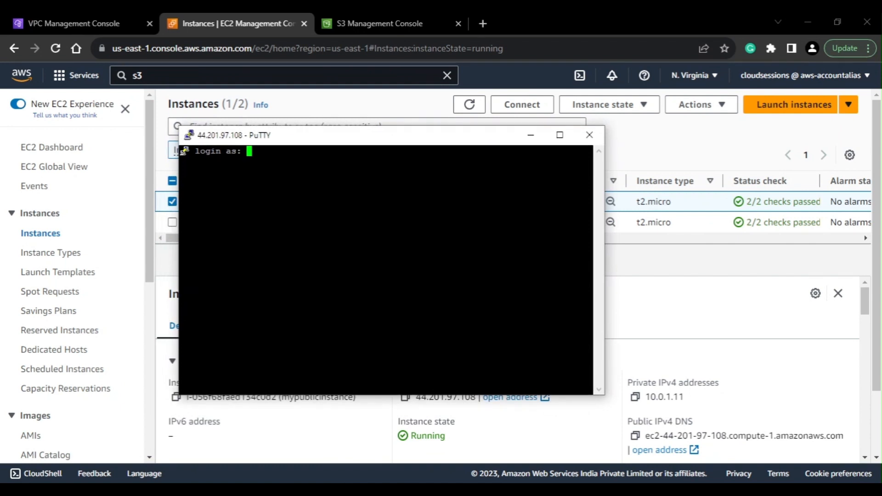
type("ec2-user")
key("Return")
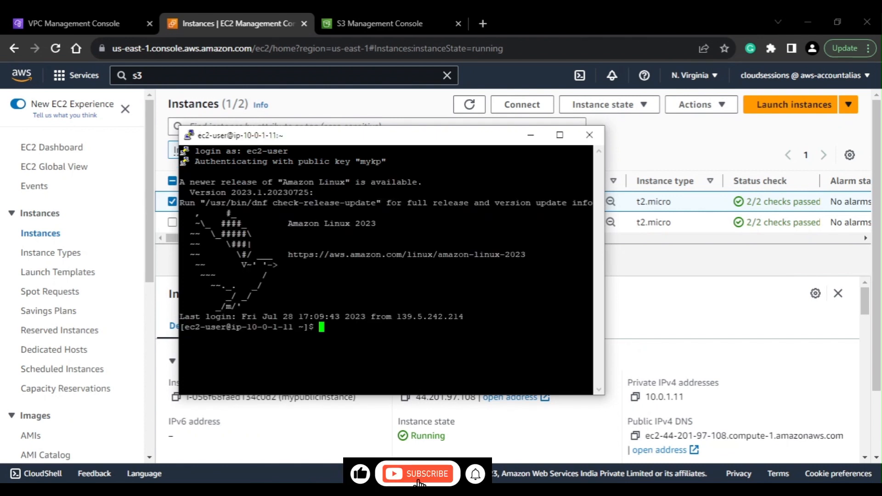
key("Return")
key("Return")
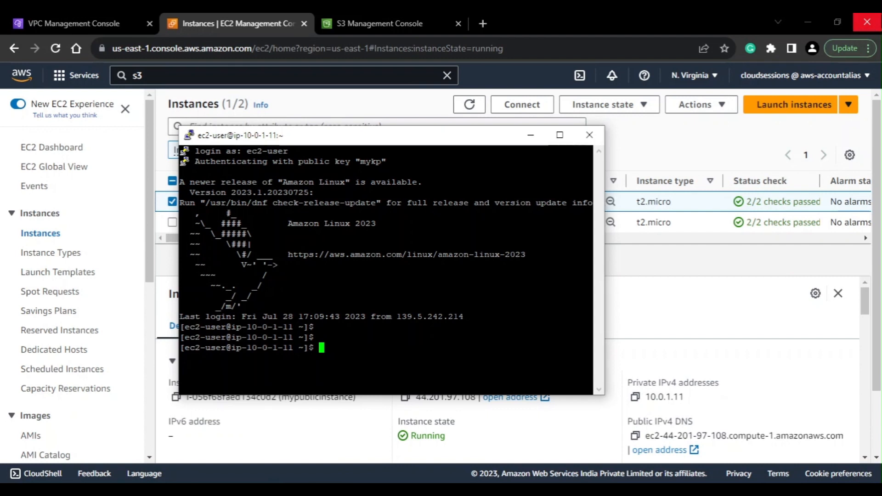
Select only myprivateinstance in the EC2 console and copy its private IPv4 address
left_click(702, 266)
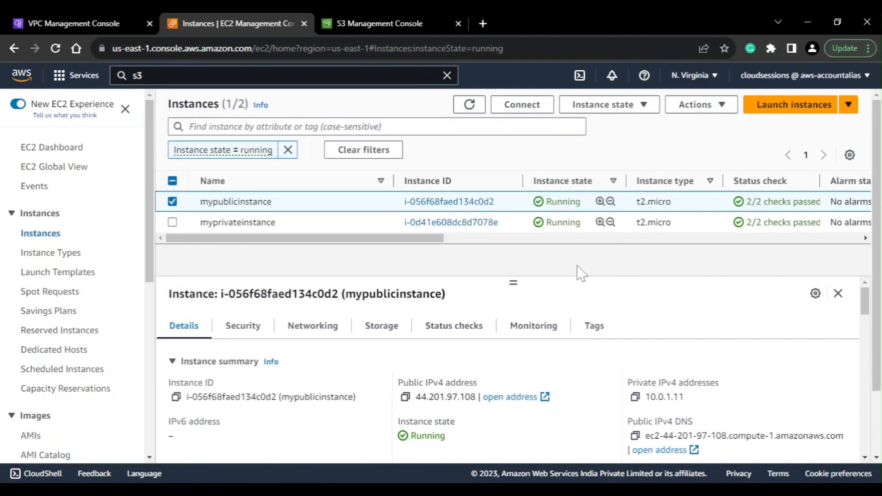
left_click(172, 202)
left_click(172, 222)
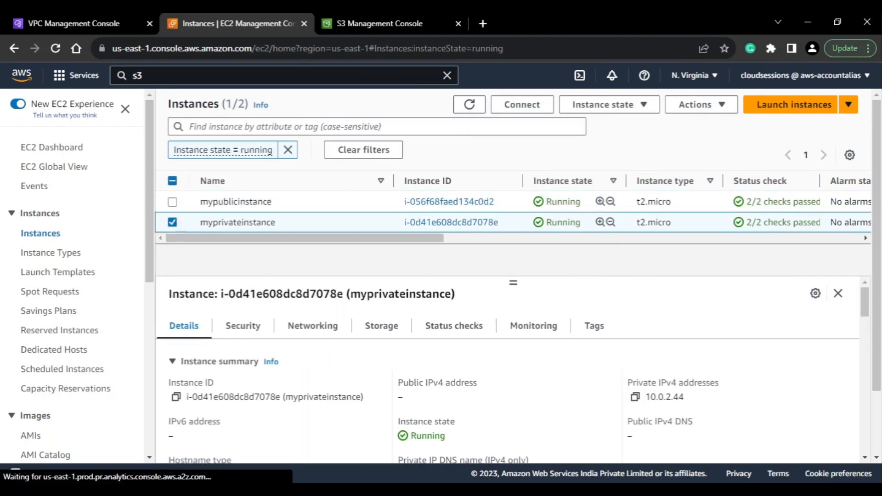
left_click(634, 396)
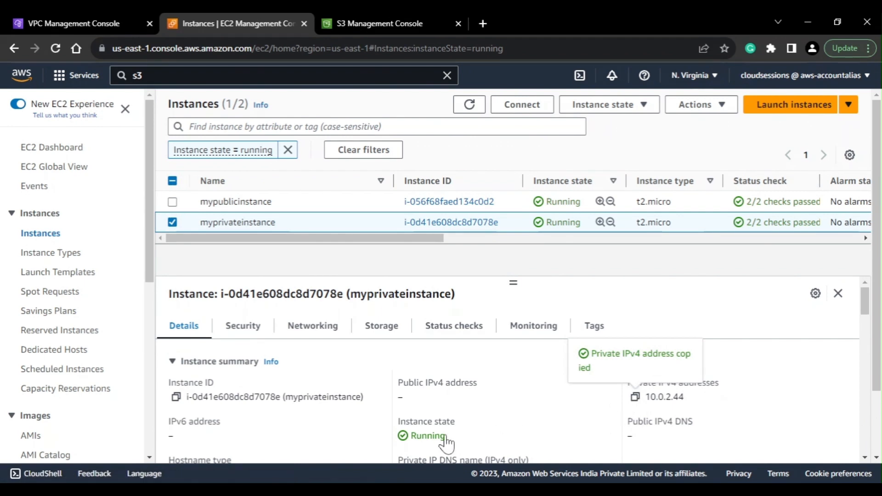
Switch back to the PuTTY session and list the files in the public instance's home directory with ls
left_click(365, 489)
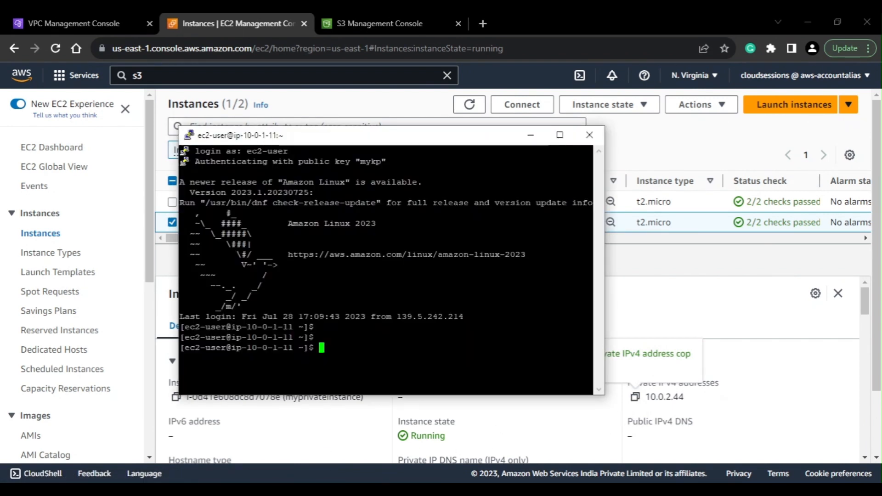
type("ls -r")
key("Return")
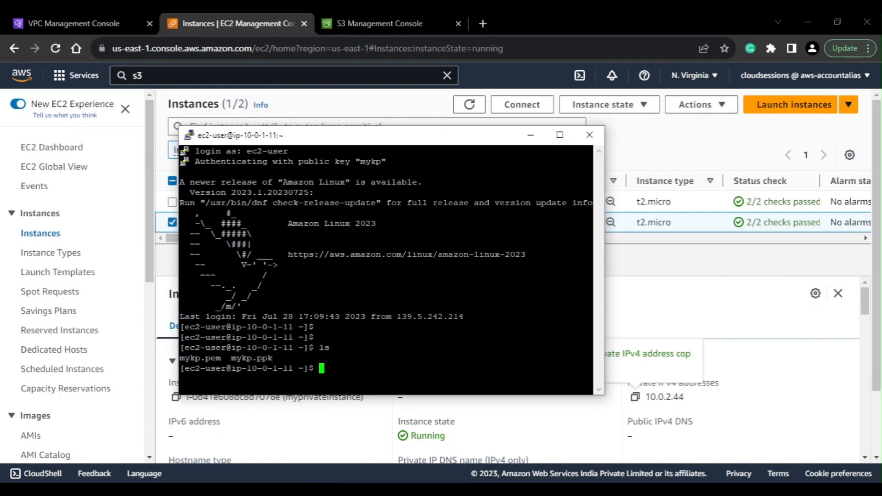
type("ssh")
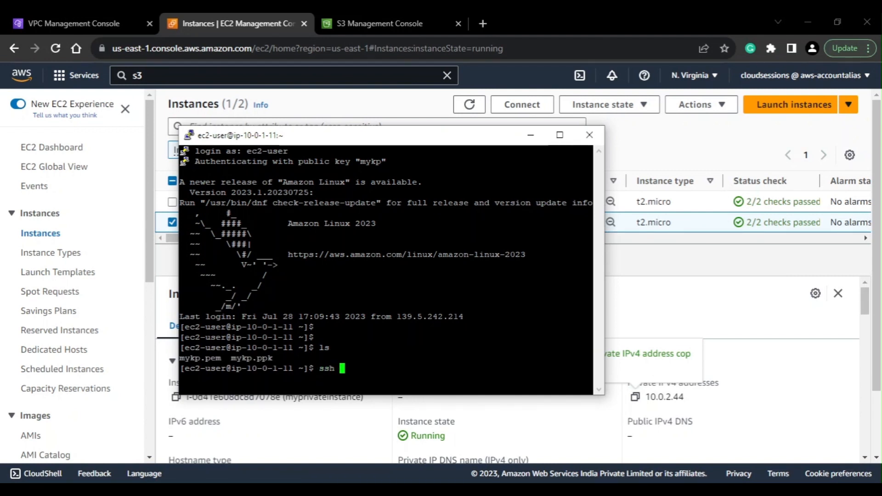
type(" e2-usr")
key("BackSpace")
key("BackSpace")
key("BackSpace")
key("BackSpace")
type("c2-user")
type("2")
key("BackSpace")
type("@")
key("shift+Insert")
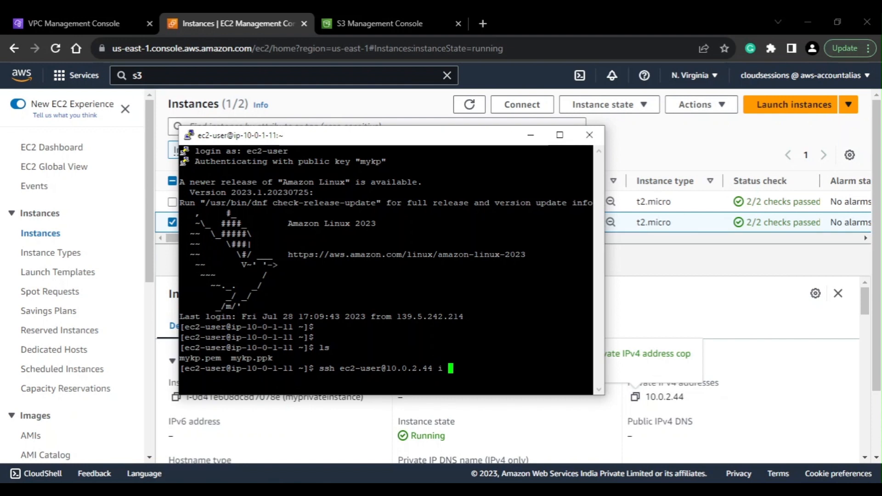
type("-i mykp.pem")
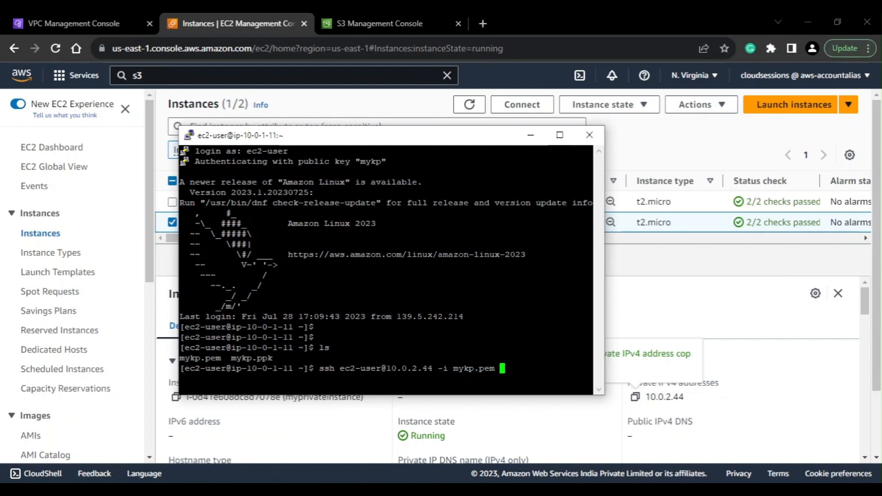
key("Return")
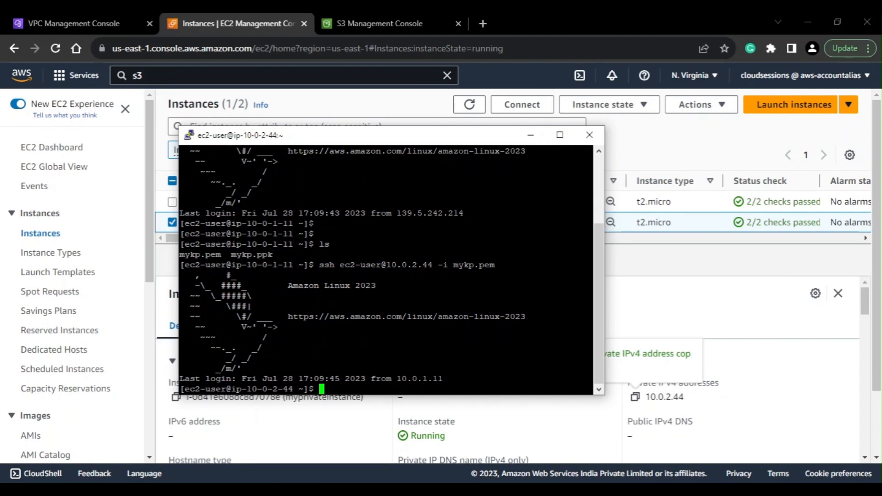
List the S3 buckets from the private instance with aws s3 ls
type("aws s3 ls")
key("Return")
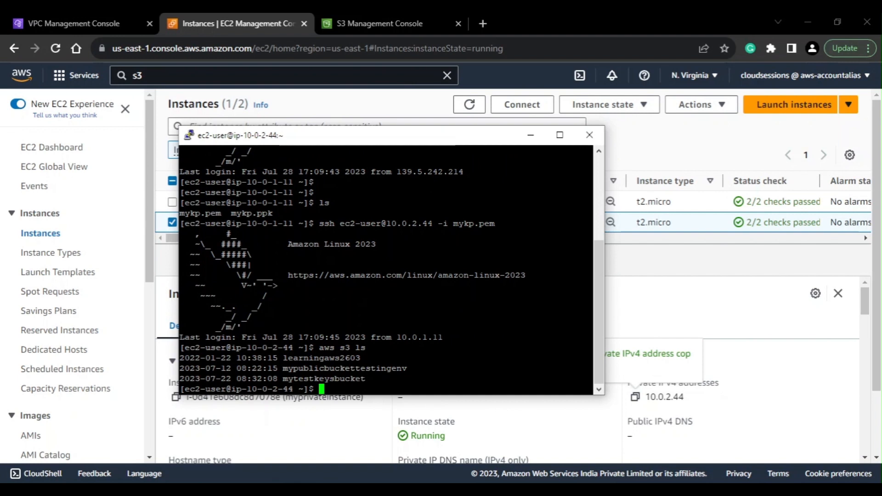
In the VPC console, remove the myprivateroute route table association from the my-s3-gatewayep endpoint
left_click(668, 296)
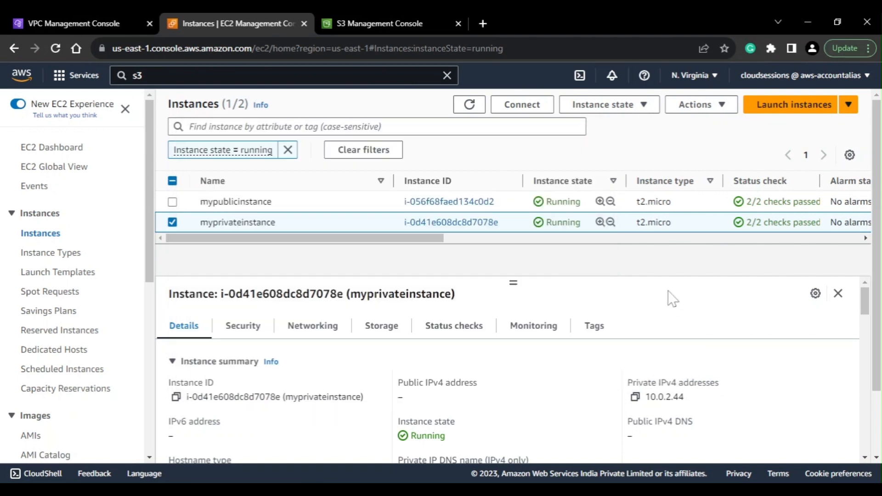
left_click(103, 15)
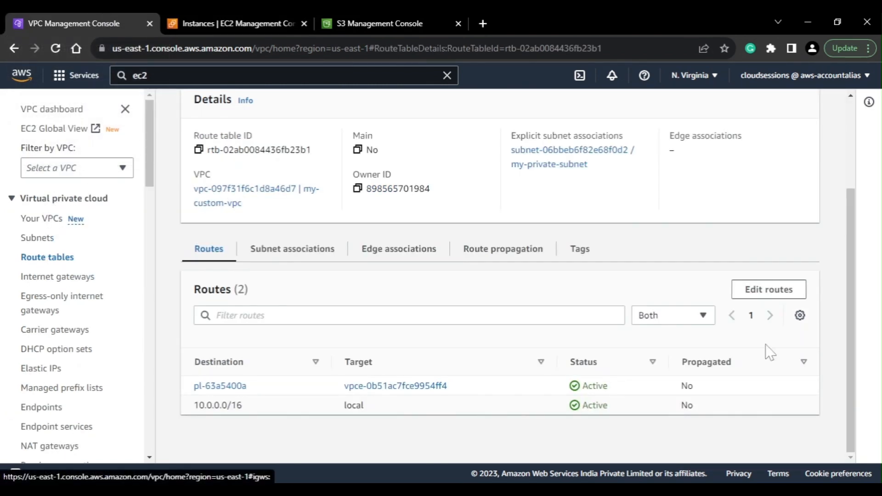
left_click(767, 291)
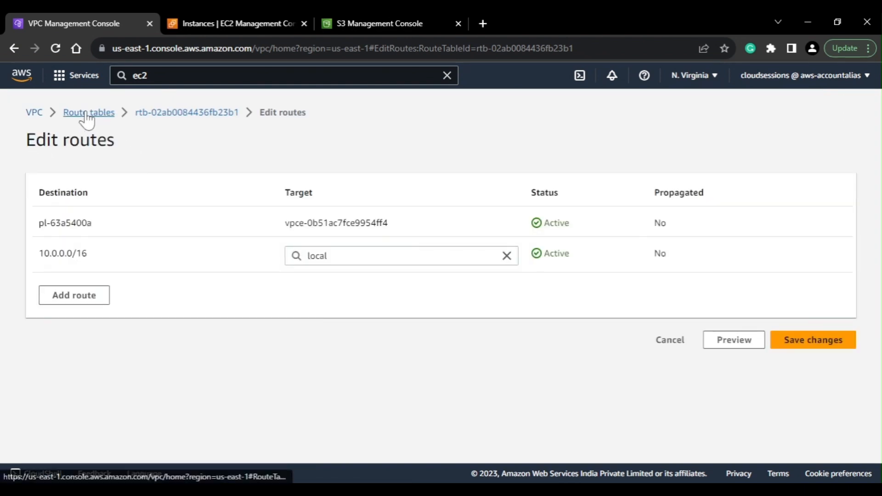
left_click(87, 116)
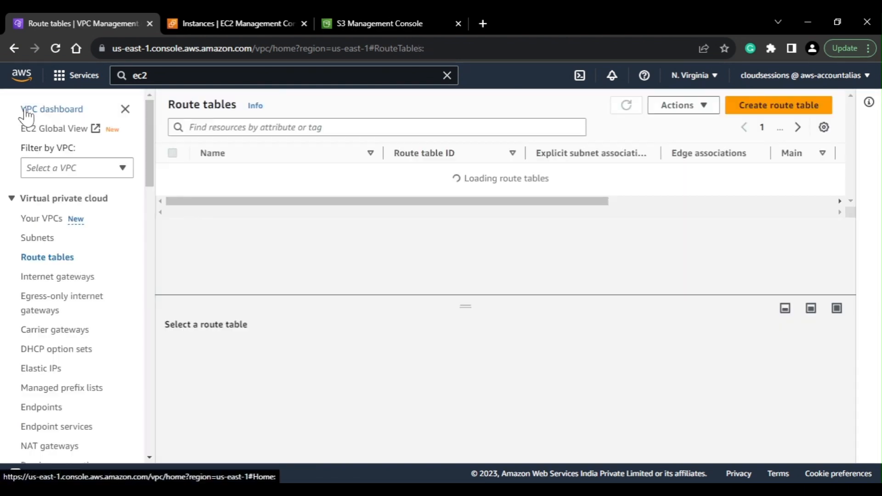
left_click(62, 406)
left_click(684, 106)
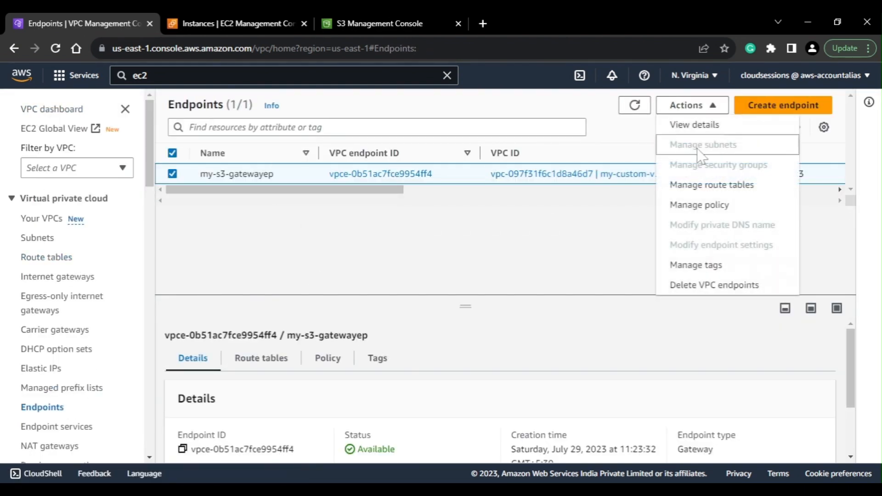
left_click(711, 185)
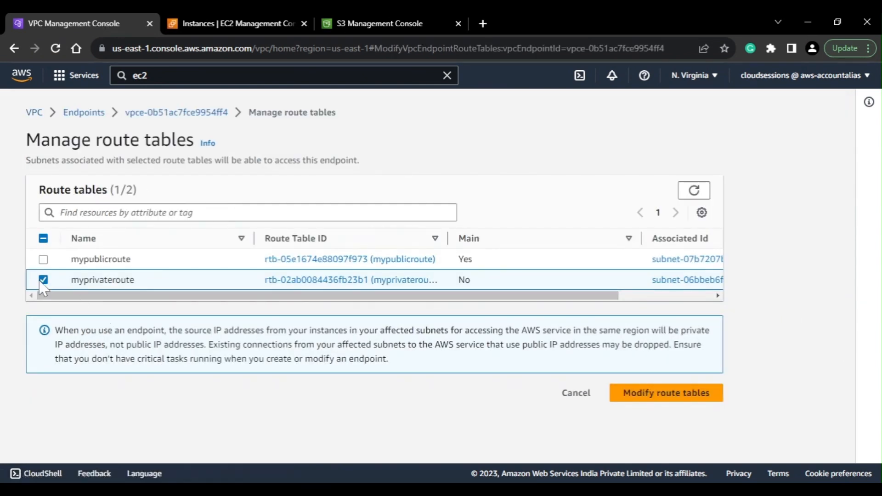
left_click(42, 281)
left_click(693, 392)
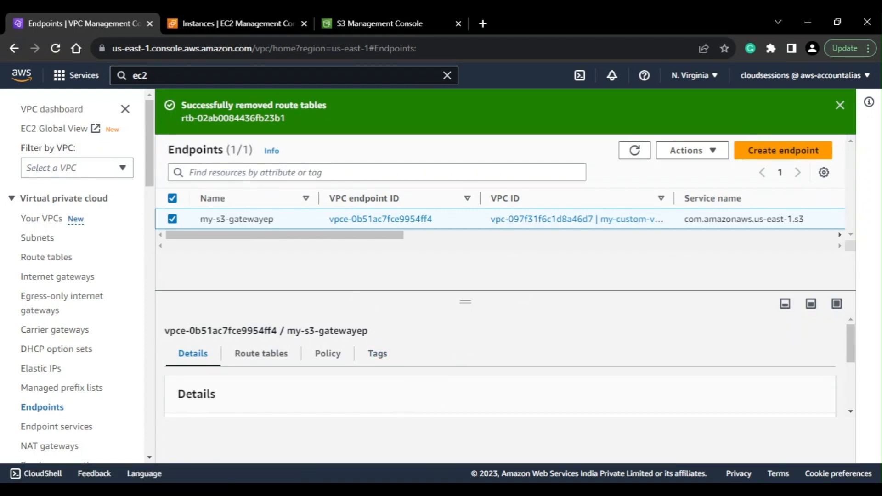
Rerun aws s3 ls on the private instance to test S3 access without the route table association, then return to the VPC console
left_click(307, 489)
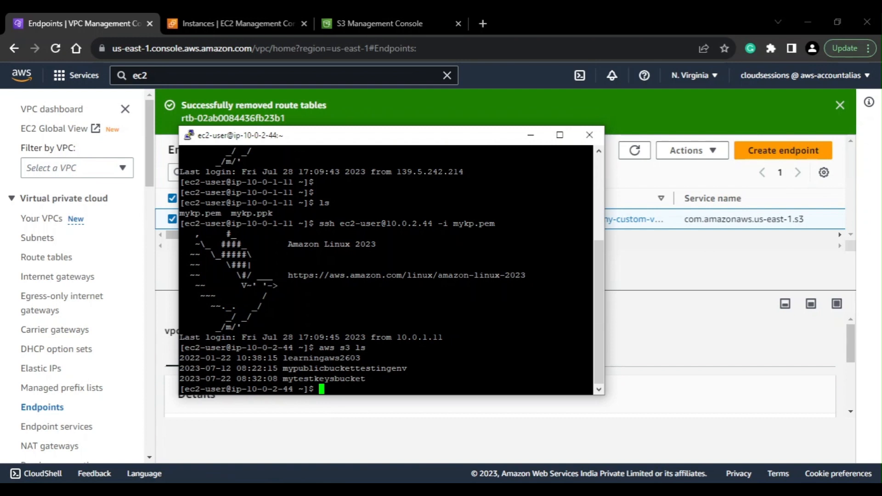
key("Up")
key("Return")
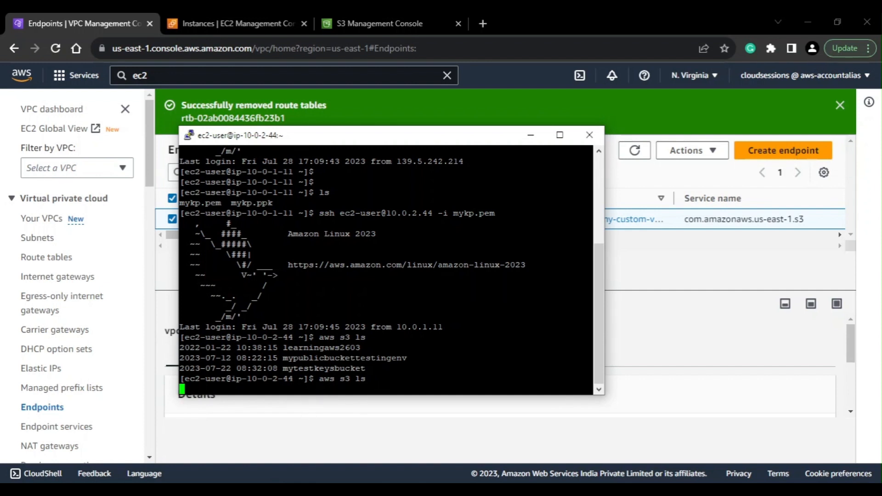
left_click(632, 285)
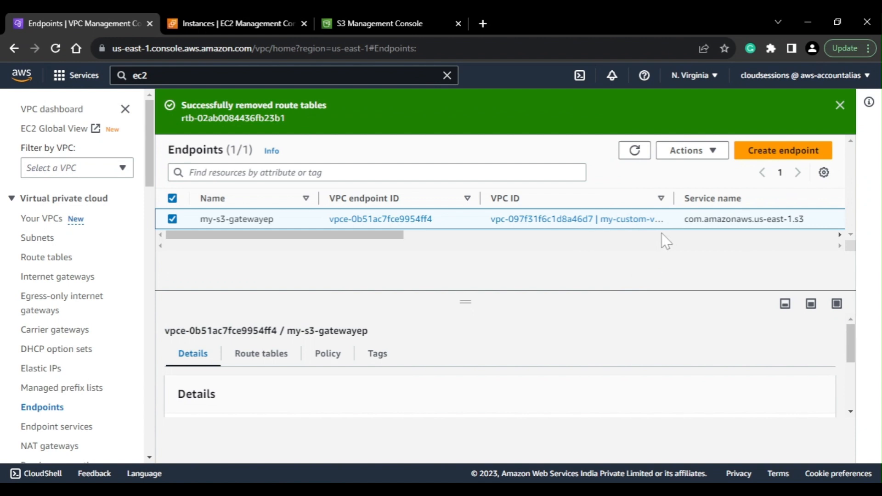
Associate the myprivateroute route table with the my-s3-gatewayep endpoint again, check the private instance's terminal, and return to the VPC console
left_click(691, 151)
left_click(694, 231)
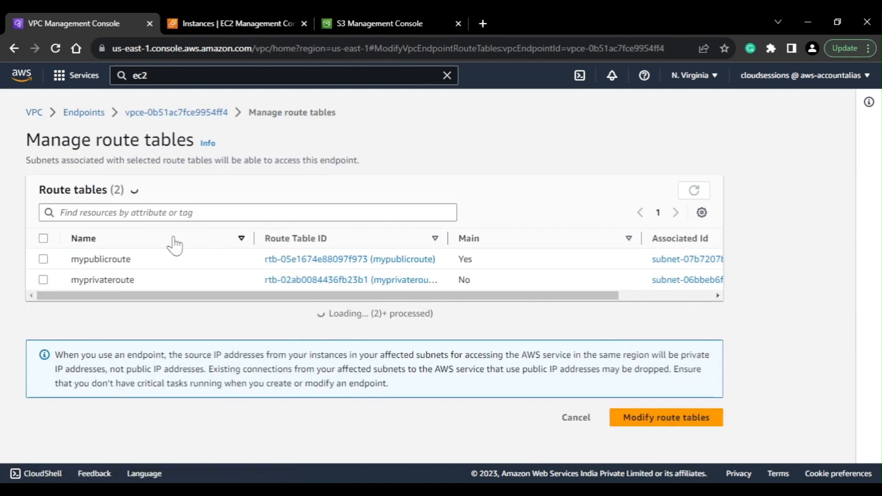
left_click(43, 280)
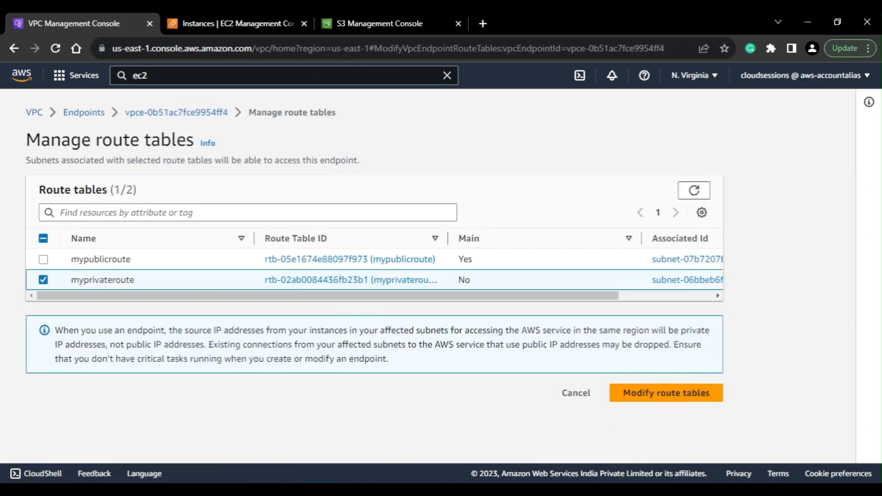
left_click(624, 394)
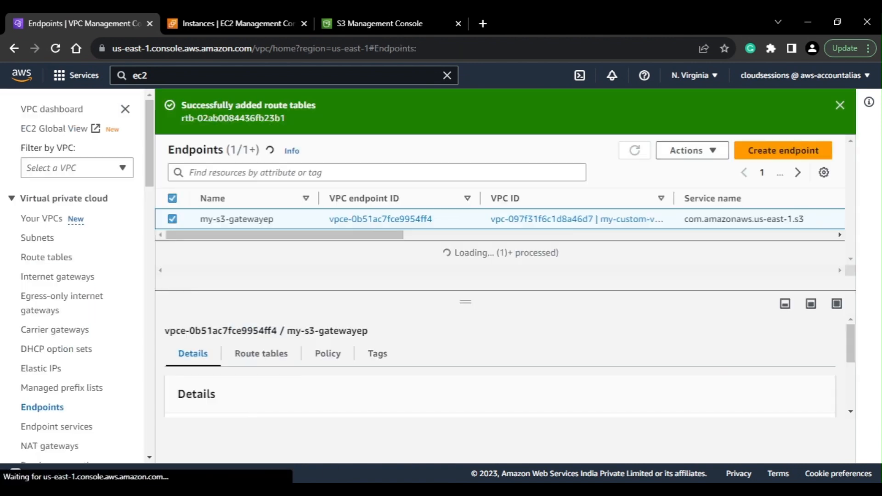
key("alt+Tab")
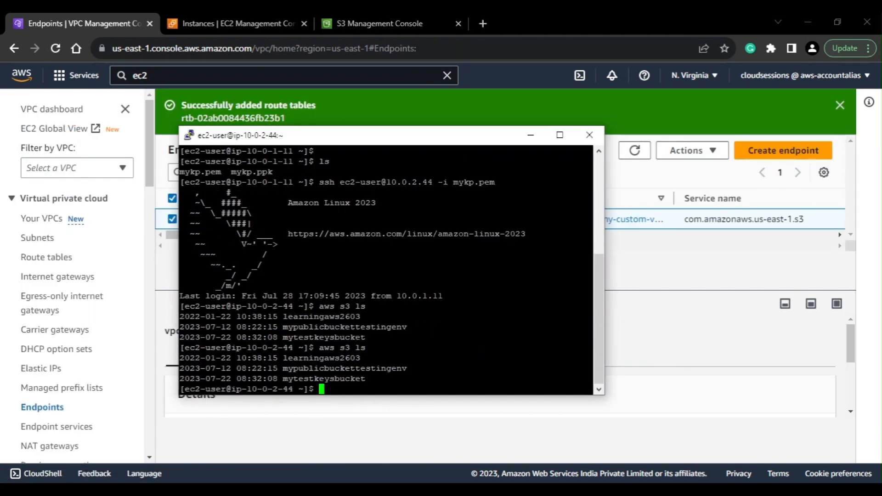
left_click(724, 332)
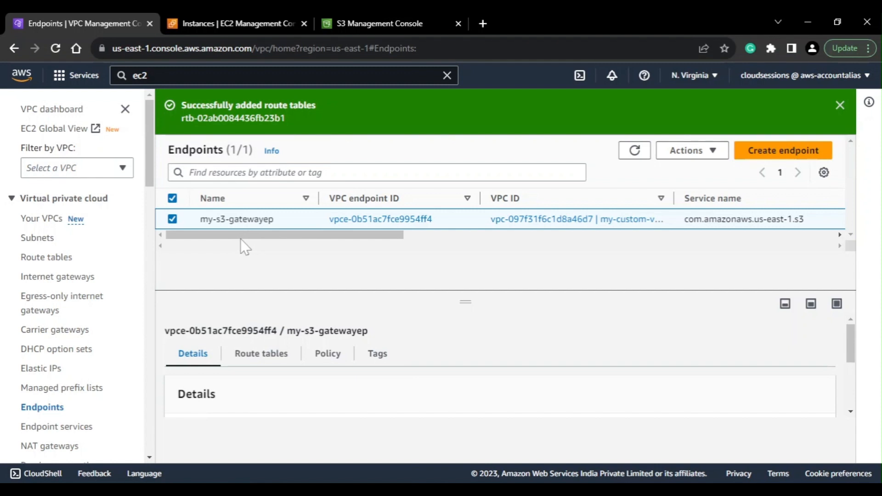
Start a new endpoint named my-interface-ep and choose the Interface-type com.amazonaws.us-east-1.s3 service for it
left_click(832, 156)
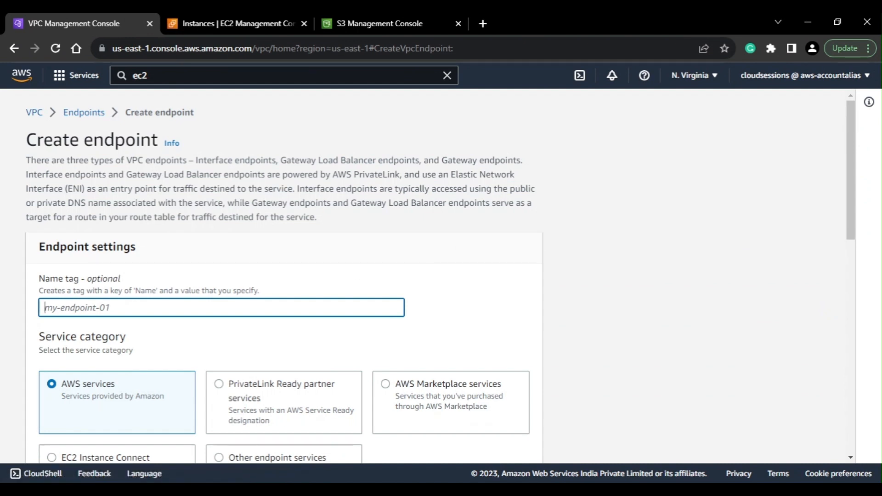
type("my-interface-ep")
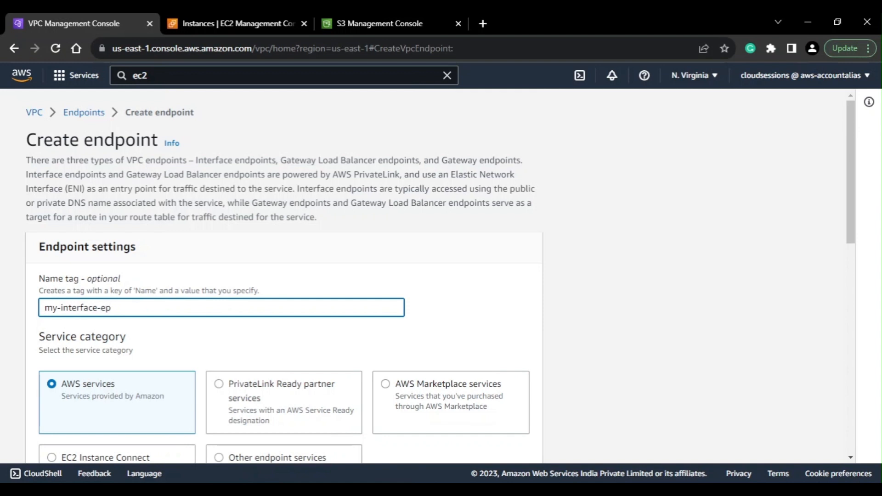
scroll(171, 350, "down", 4)
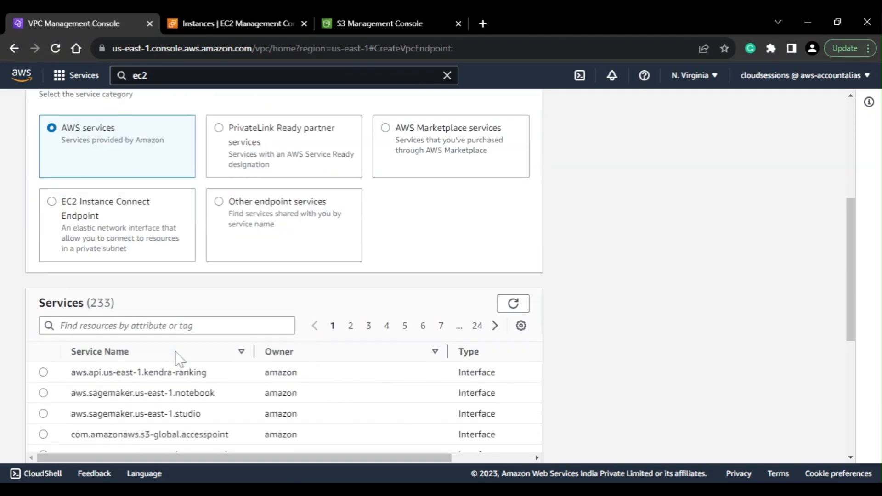
left_click(147, 323)
type("s3")
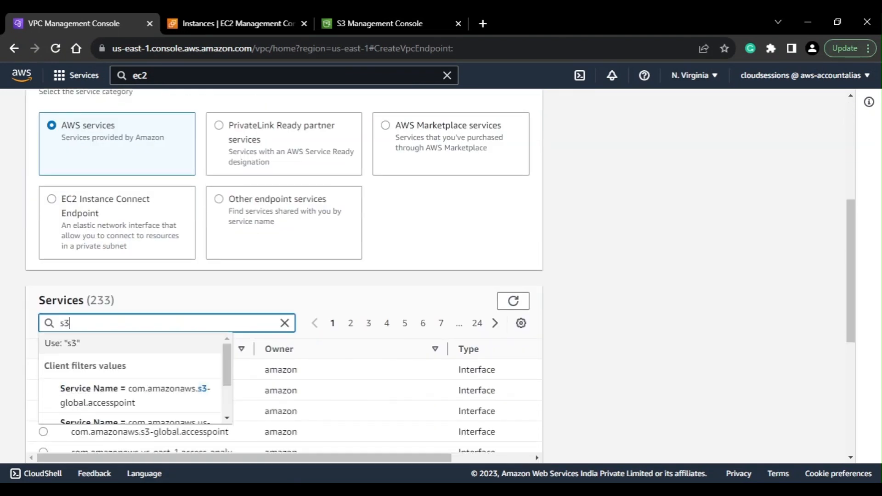
key("Return")
scroll(125, 302, "down", 4)
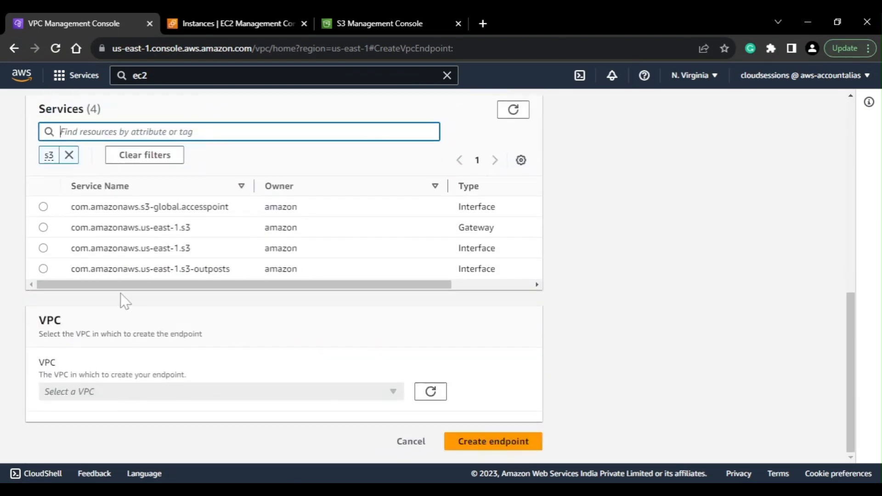
left_click(43, 249)
Place the interface endpoint in my-custom-vpc, using my-private-subnet in the us-east-1f availability zone
left_click(136, 391)
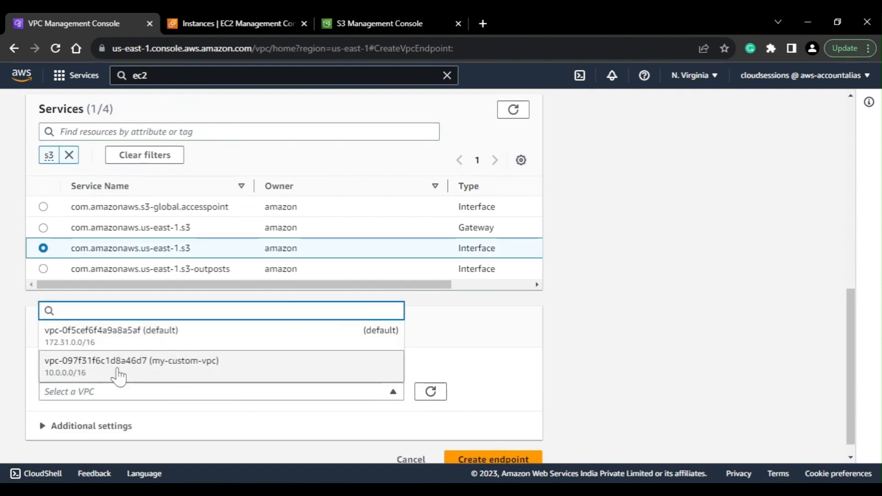
left_click(126, 372)
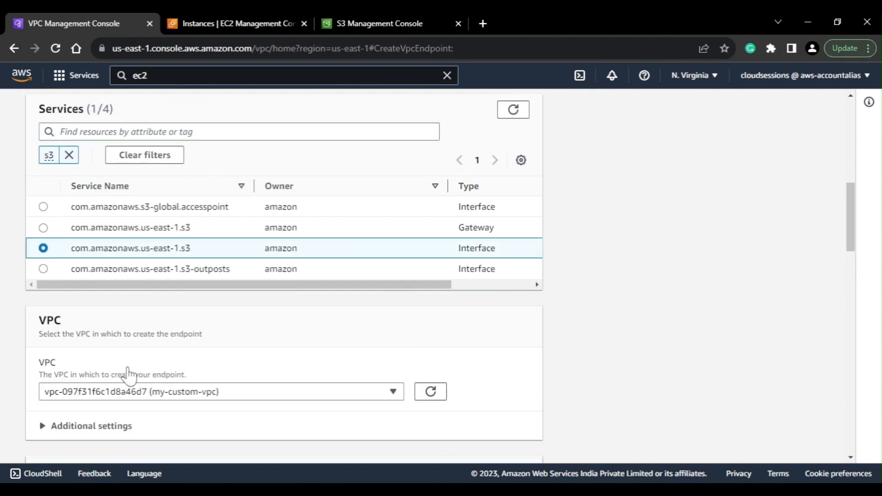
scroll(128, 375, "down", 6)
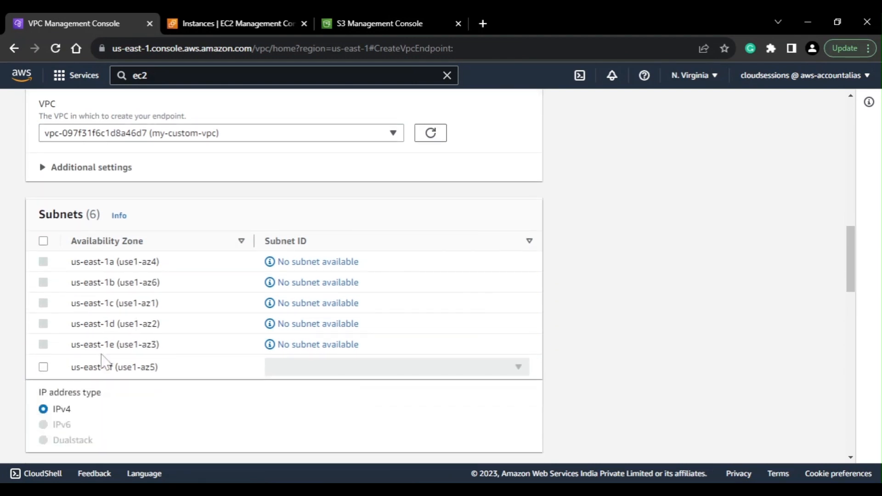
left_click(44, 367)
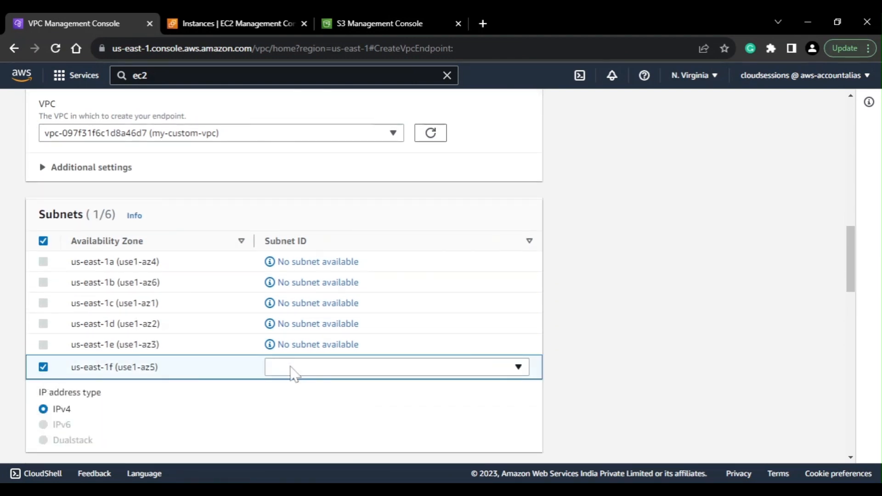
left_click(346, 367)
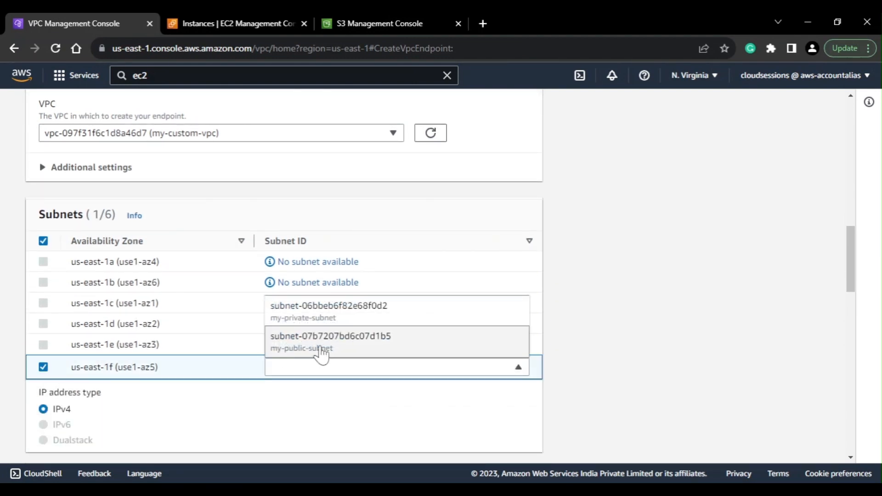
double_click(317, 324)
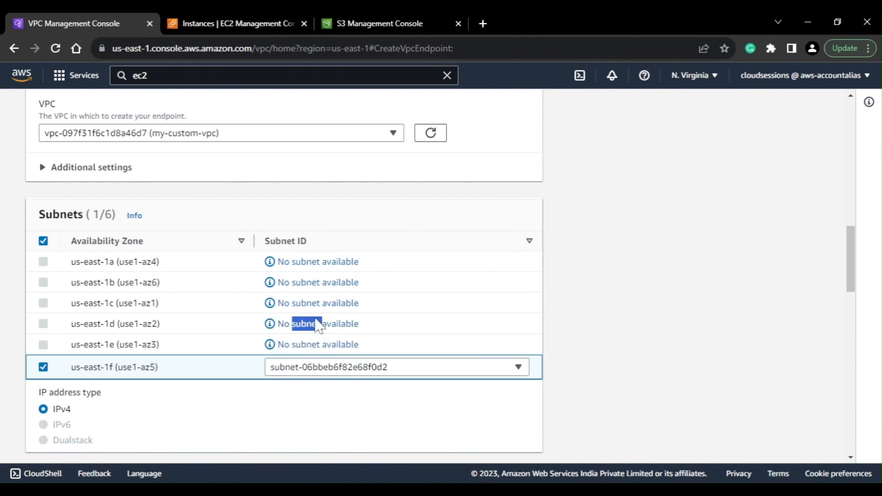
left_click(343, 370)
left_click(302, 315)
Assign the default security group to the interface endpoint and create the endpoint
scroll(196, 410, "down", 4)
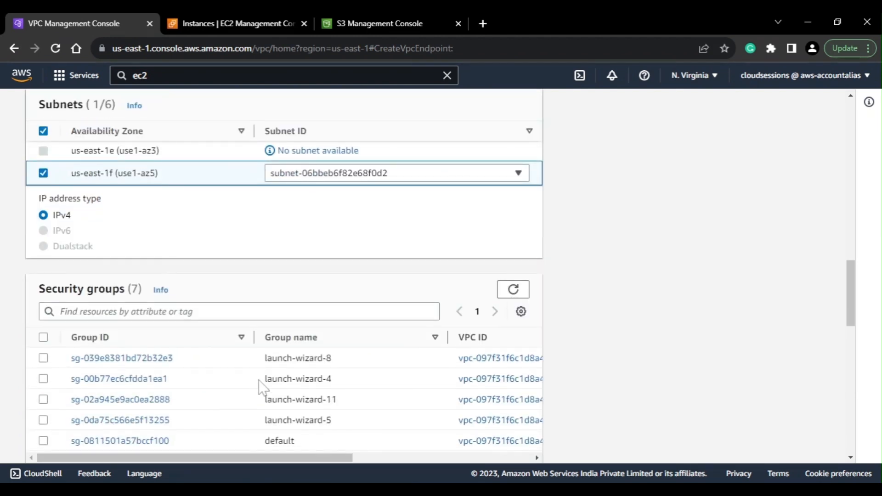
scroll(260, 388, "down", 2)
left_click(43, 376)
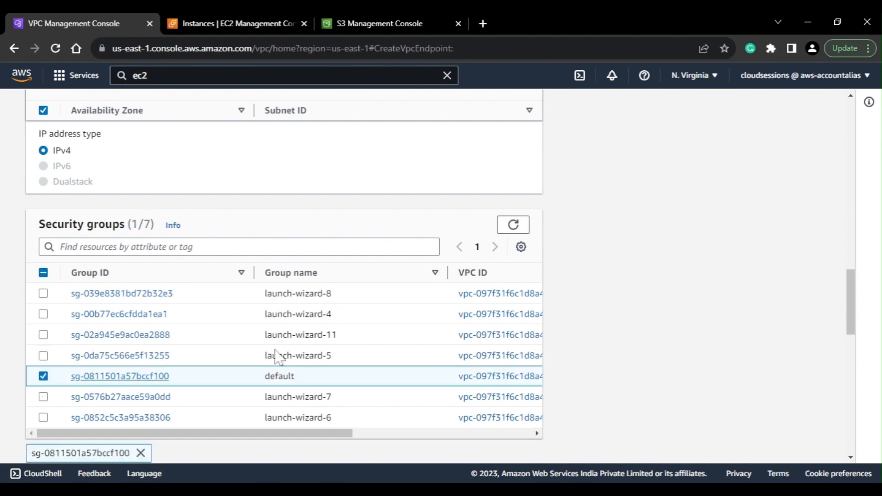
scroll(368, 372, "down", 10)
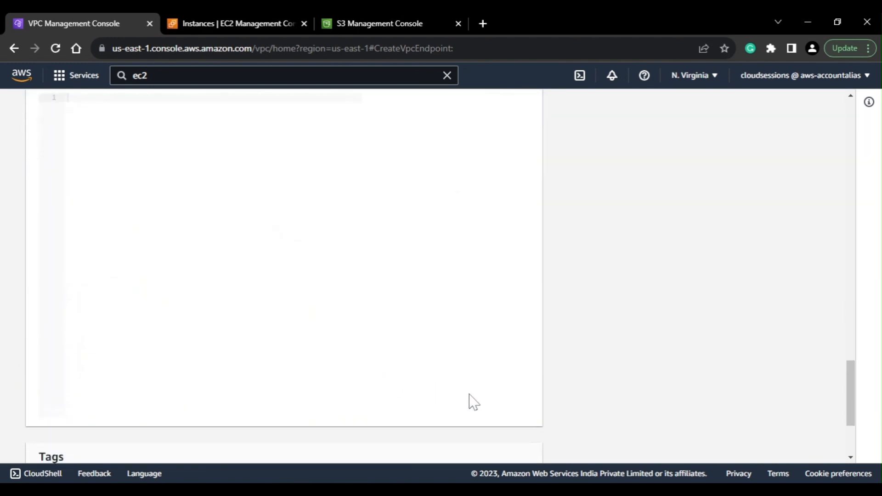
scroll(474, 402, "down", 3)
left_click(482, 442)
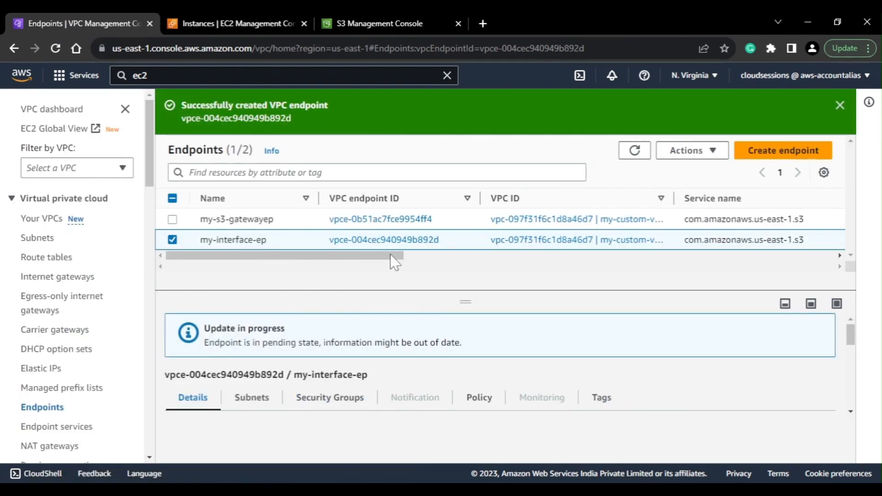
Remove the myprivateroute route table association from the my-s3-gatewayep endpoint, leaving my-interface-ep deselected
left_click_drag(393, 255, 193, 266)
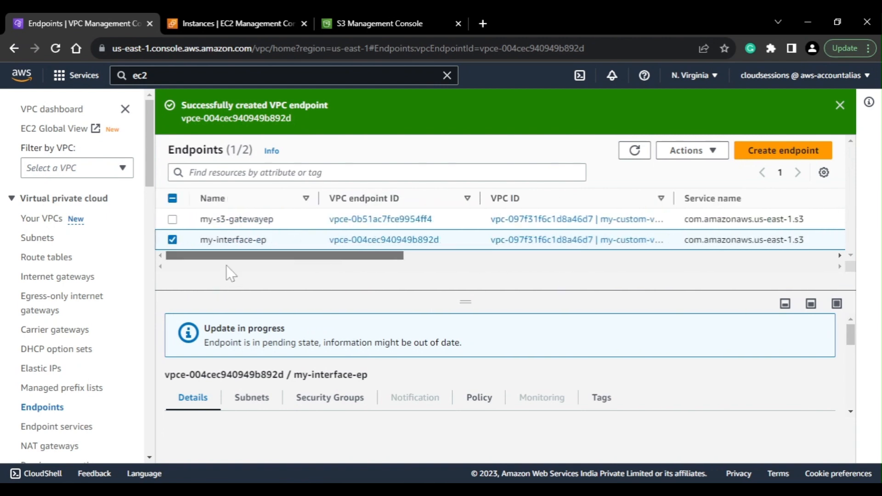
left_click(172, 240)
left_click(173, 219)
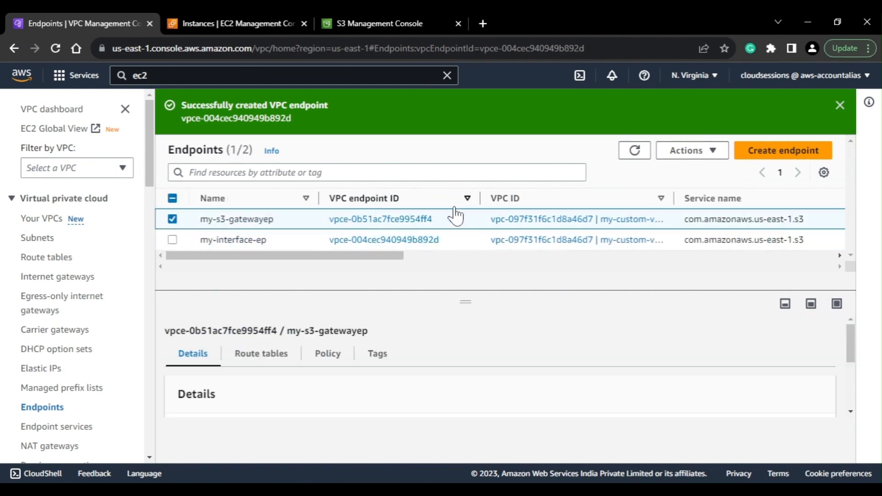
left_click(686, 151)
left_click(714, 231)
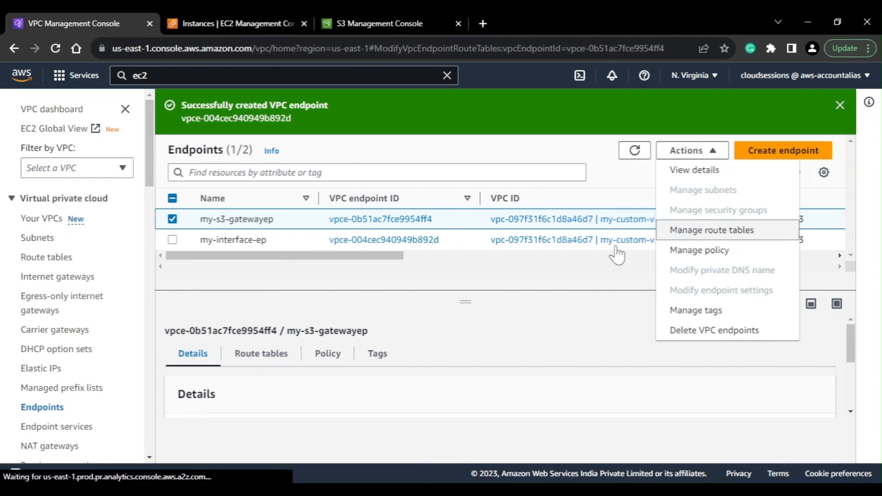
left_click(43, 280)
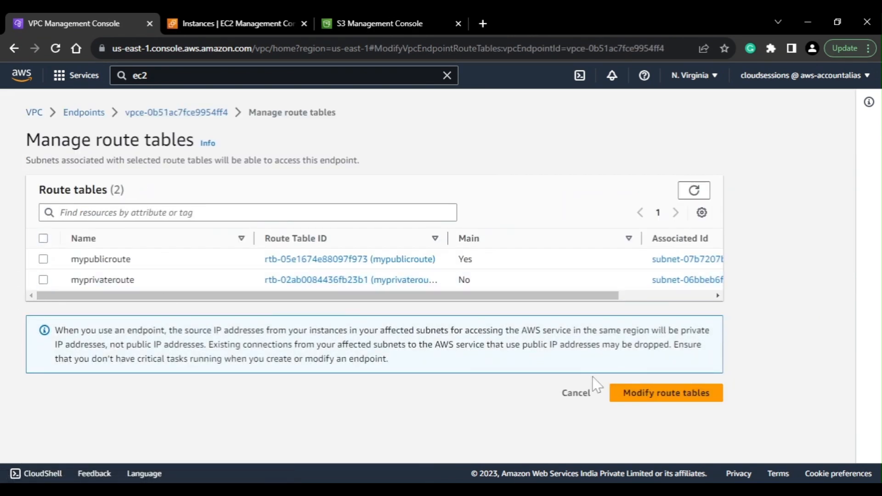
left_click(658, 397)
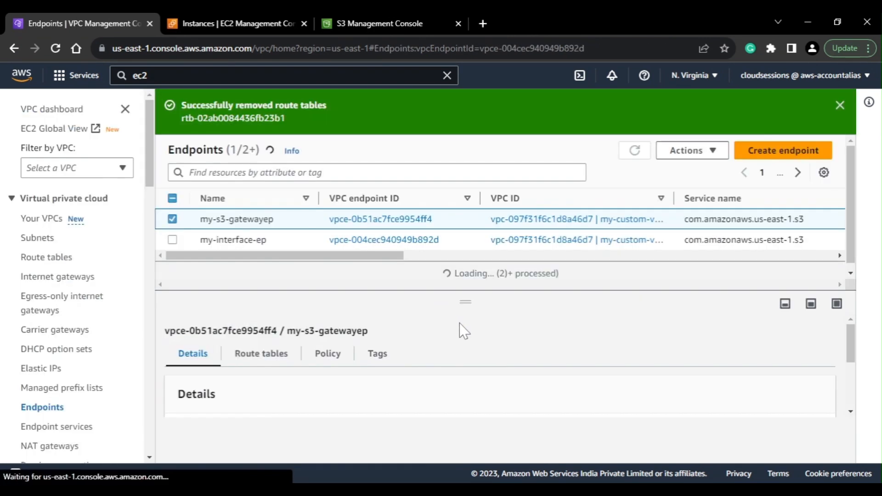
Inspect the my-interface-ep endpoint's subnet, its private IPv4 address, and its attached security group
left_click(172, 239)
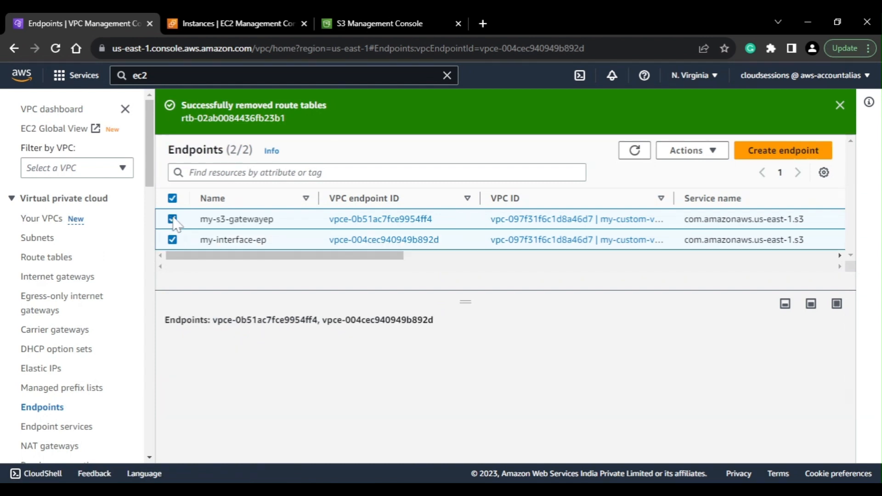
left_click(172, 218)
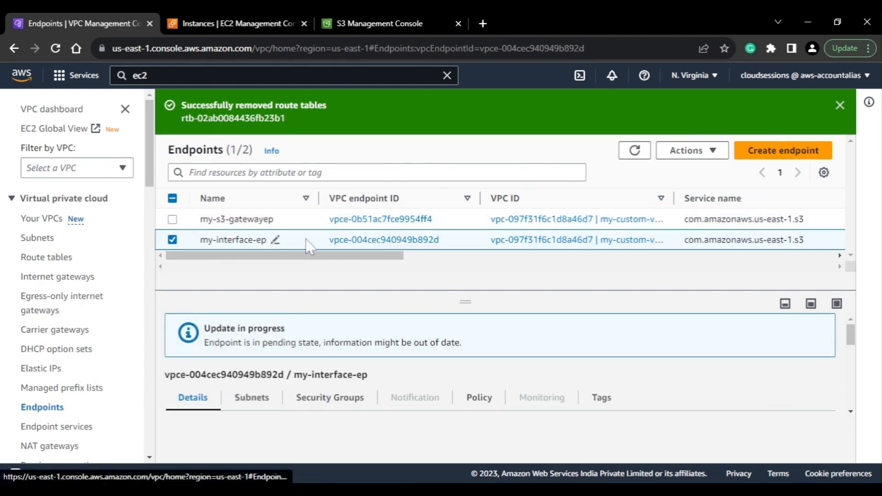
scroll(257, 343, "down", 3)
scroll(259, 344, "up", 2)
left_click(252, 394)
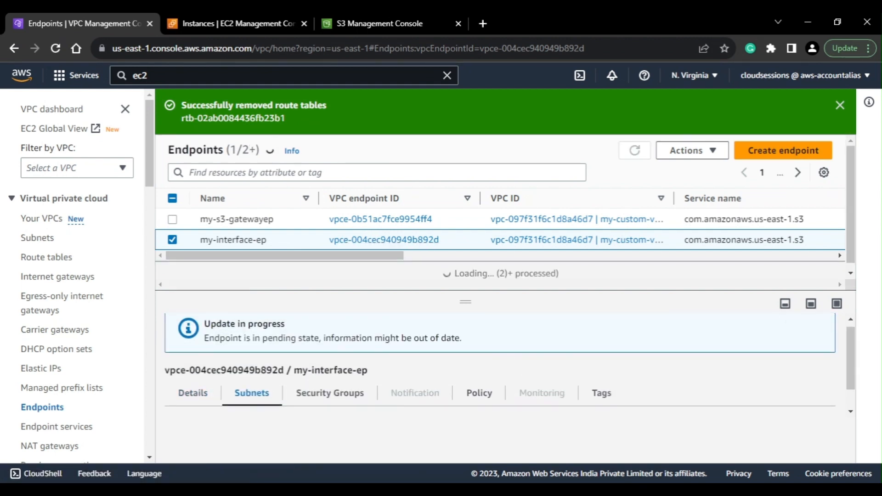
scroll(336, 385, "down", 1)
scroll(335, 387, "down", 2)
scroll(459, 382, "up", 2)
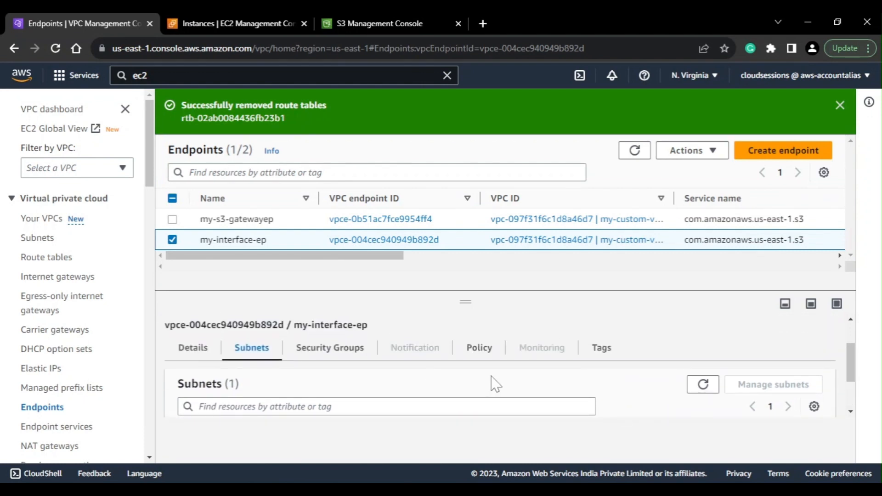
left_click(836, 304)
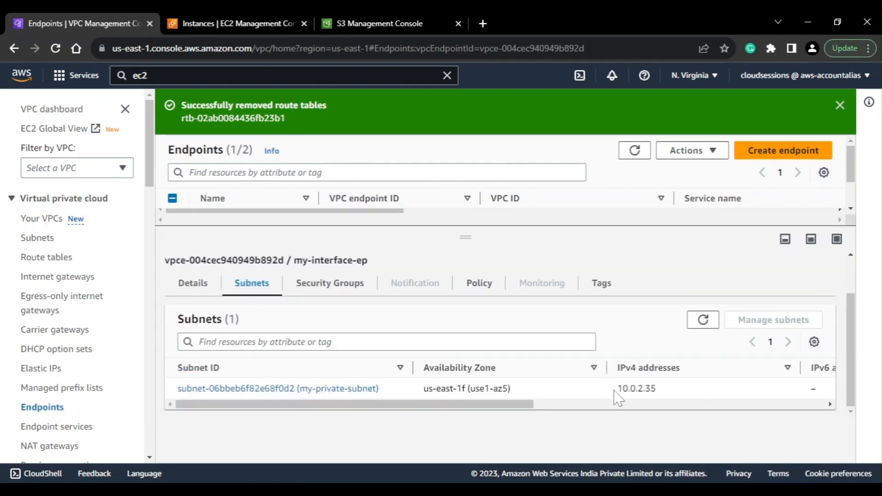
left_click_drag(614, 388, 659, 391)
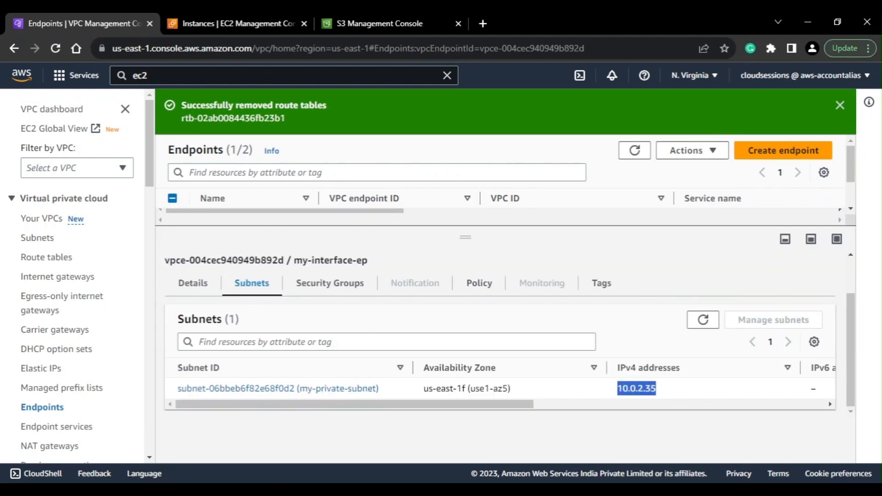
left_click(341, 294)
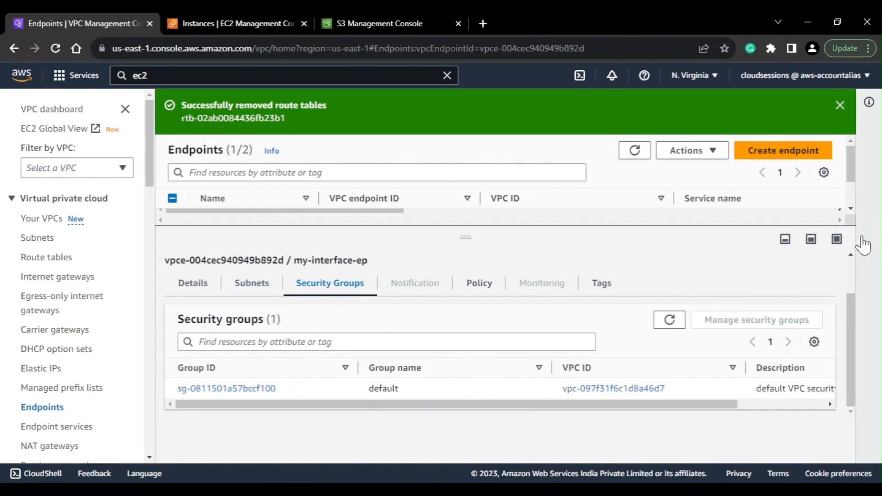
left_click(811, 239)
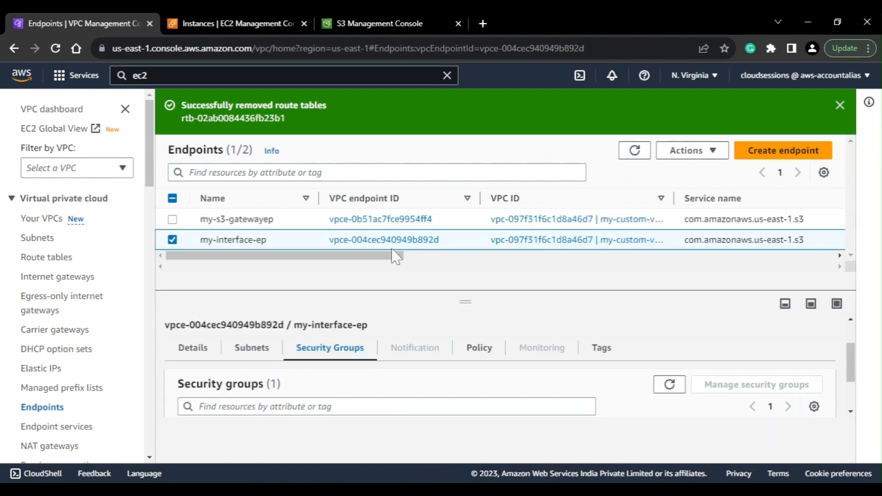
Open the full details of my-interface-ep and copy its first, regional DNS name
left_click(342, 240)
scroll(632, 365, "down", 3)
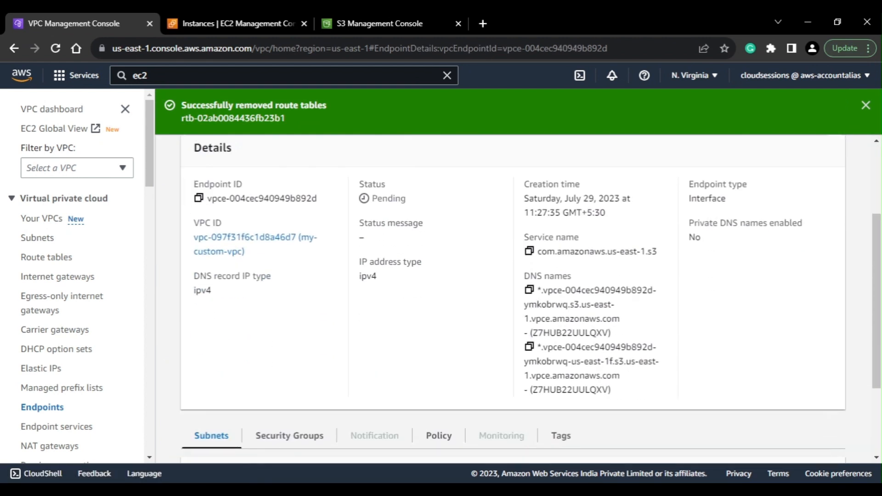
left_click(530, 290)
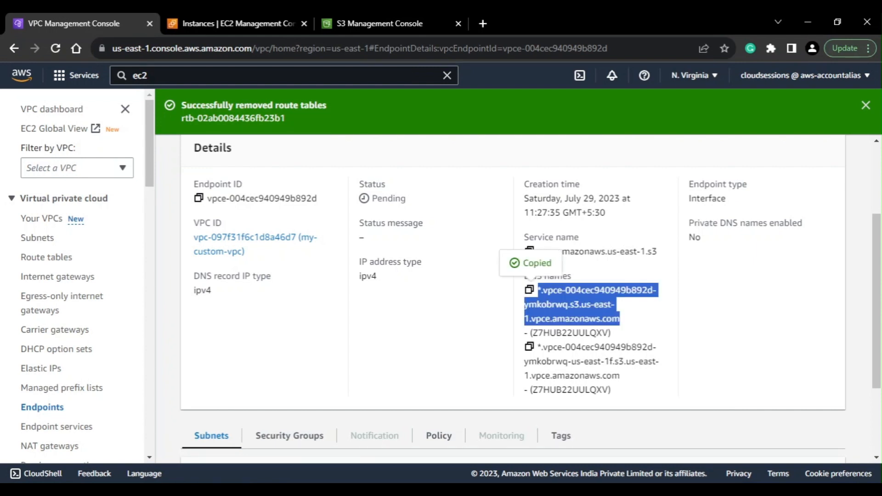
Switch to the PuTTY session on the private instance, run aws s3 ls again, and interrupt the command
left_click(321, 489)
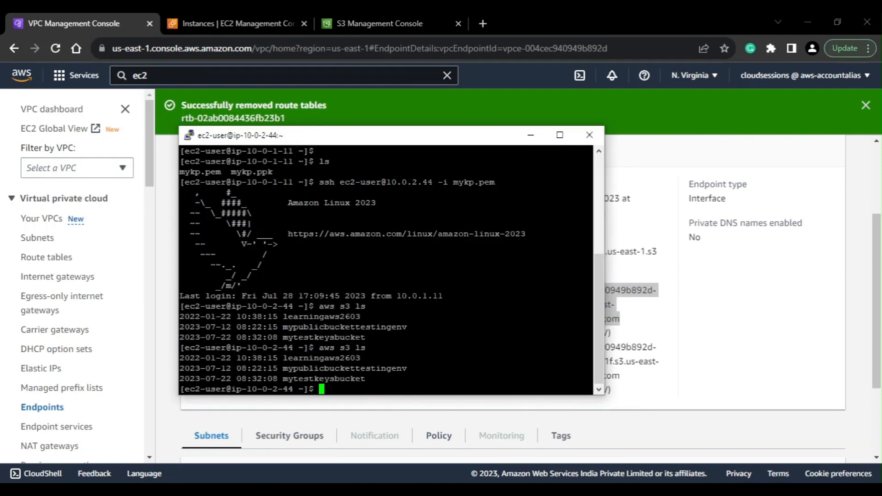
key("Up")
key("Return")
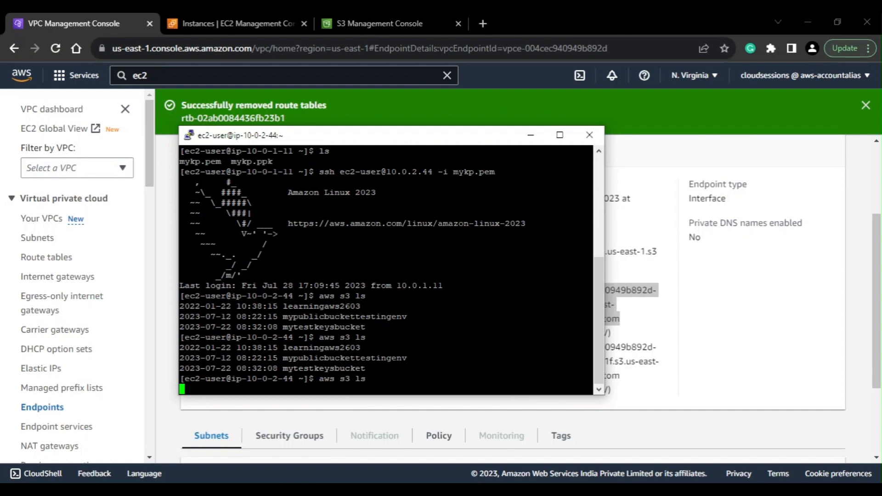
key("ctrl+c")
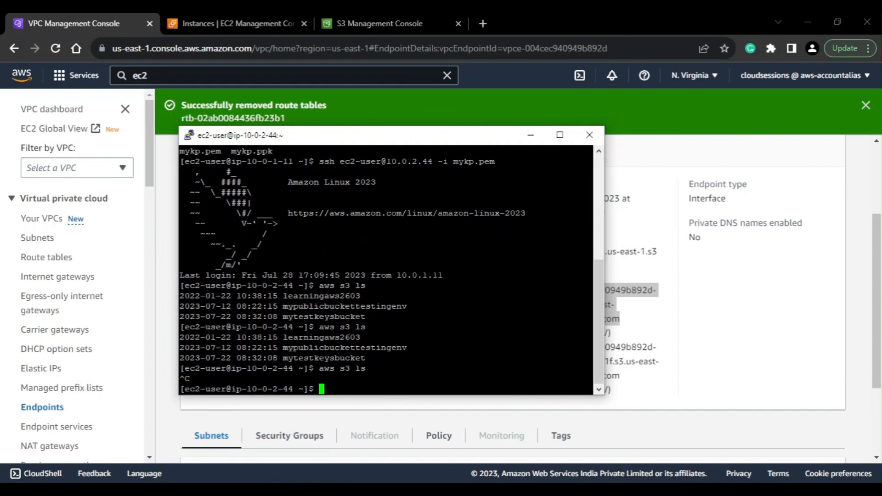
key("Up")
left_click(559, 135)
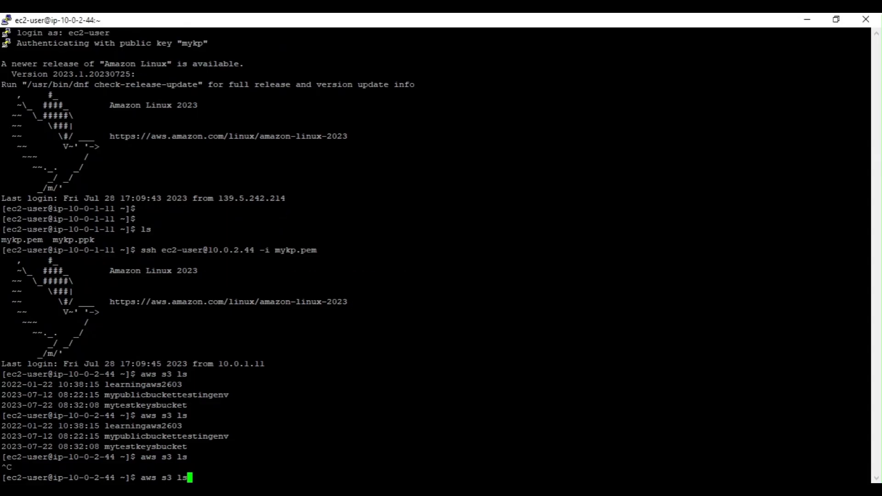
type("--end")
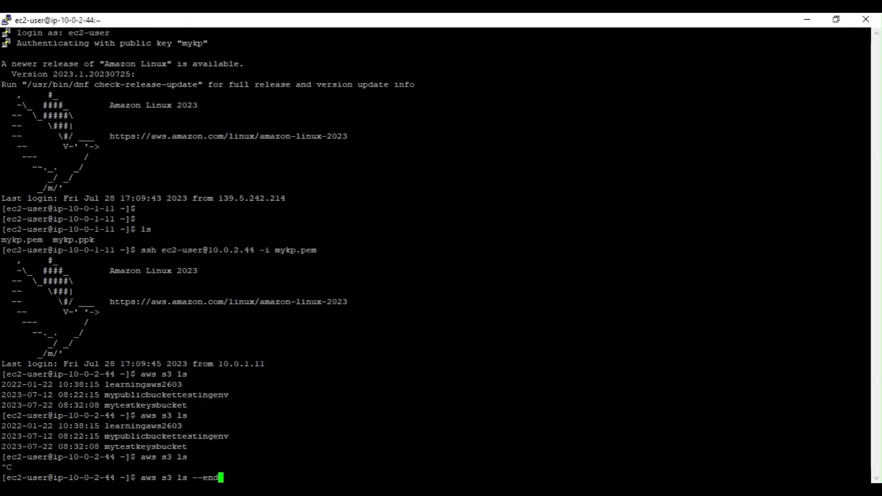
type("point-url htt[:")
key("BackSpace")
key("BackSpace")
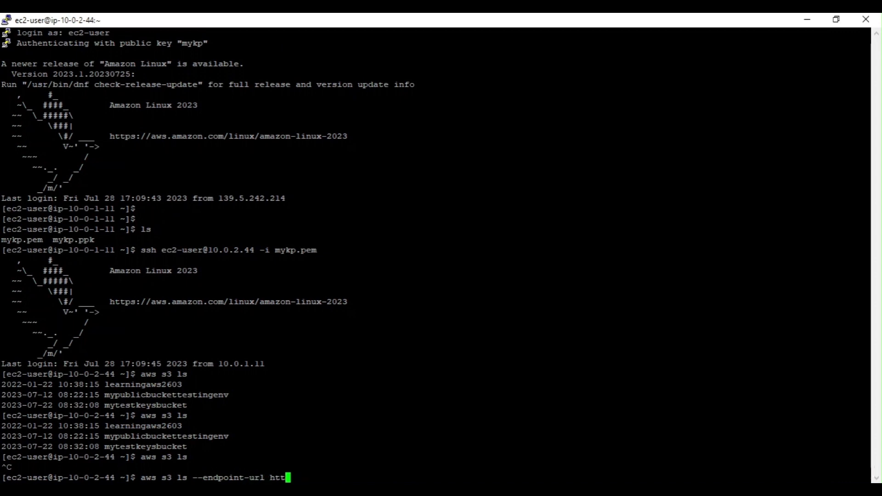
type("p://")
key("shift+Insert")
Remove the leading "*." from the endpoint host name in the URL and run the command
key("Left")
key("Left")
key("Left")
key("Left")
key("Left")
key("Left")
key("Left")
key("Left")
key("Left")
key("Left")
key("Left")
key("Left")
key("Left")
key("Left")
key("Left")
key("Left")
key("Left")
key("Left")
key("Left")
key("Left")
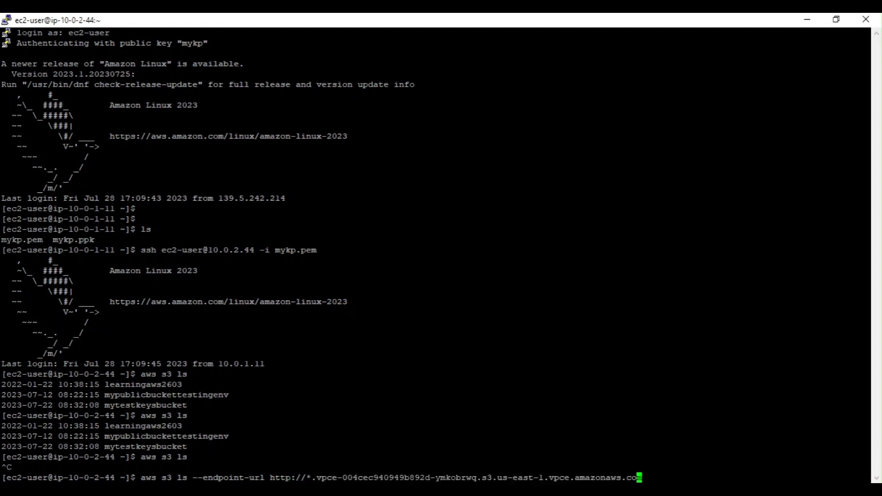
key("Left")
key("Left")
key("Left")
key("Left")
key("Left")
key("Left")
key("Left")
key("Left")
key("Left")
key("Left")
key("Left")
key("Left")
key("Left")
key("Left")
key("Left")
key("Left")
key("Left")
key("Left")
key("Left")
key("Left")
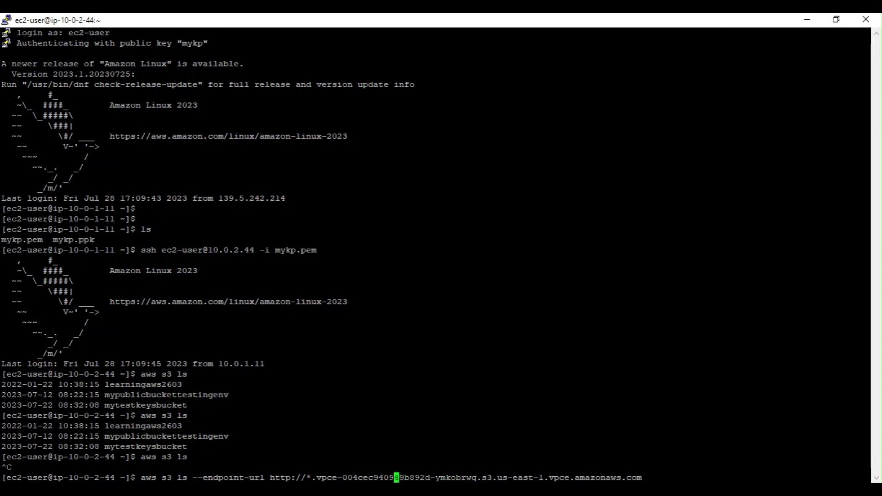
key("Left")
key("Left")
key("Left")
key("Left")
key("BackSpace")
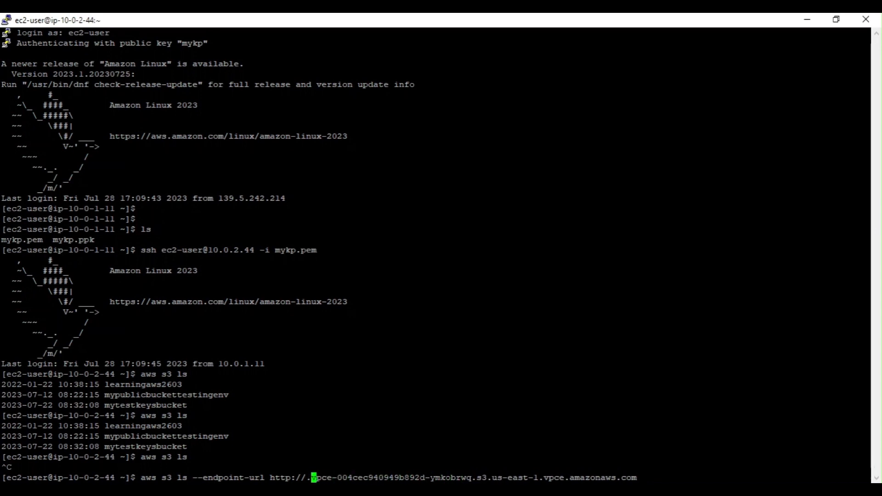
key("Delete")
key("Return")
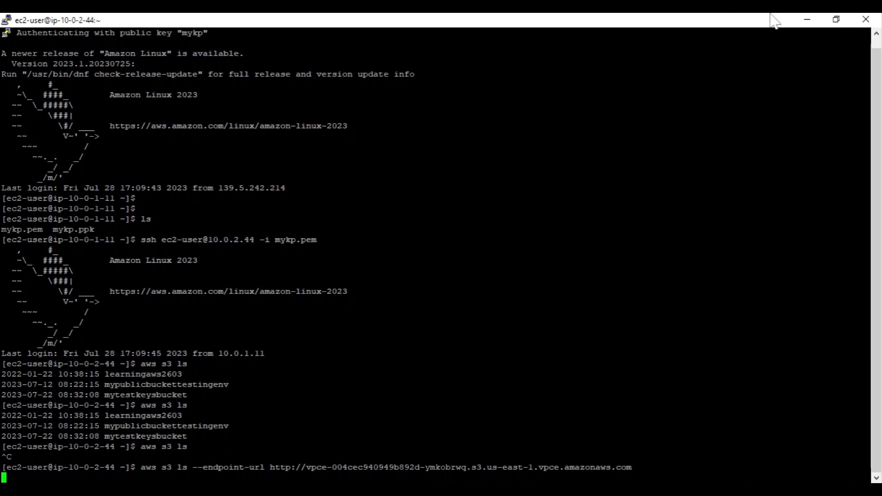
Return to the VPC console's endpoints list, dismissing the route table notification, and check the refreshed status of my-interface-ep
left_click(807, 21)
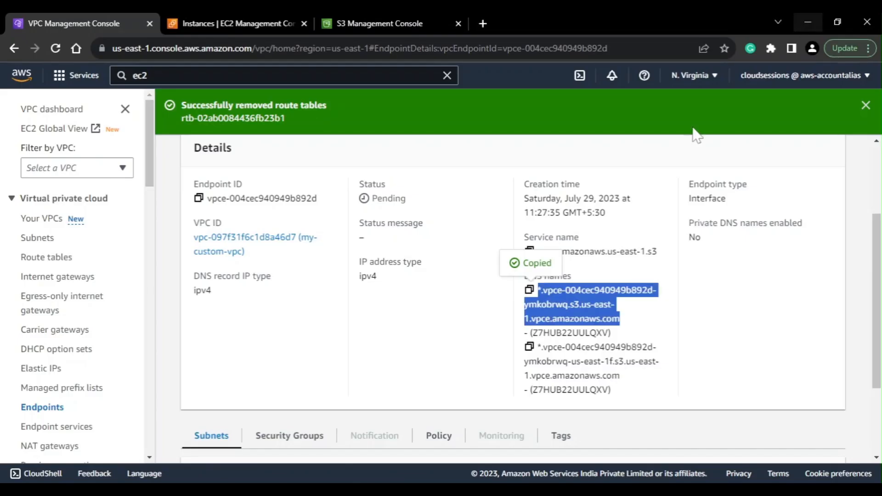
left_click(467, 334)
scroll(414, 379, "down", 2)
scroll(415, 380, "up", 4)
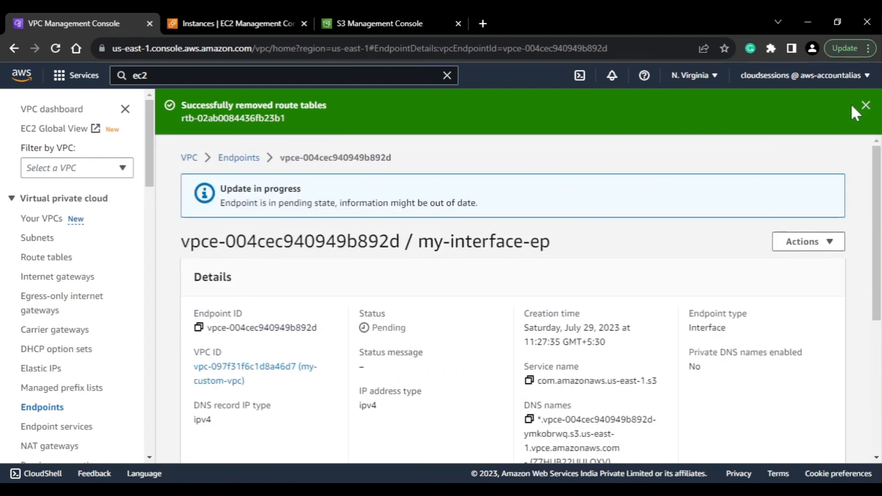
left_click(865, 105)
left_click(238, 113)
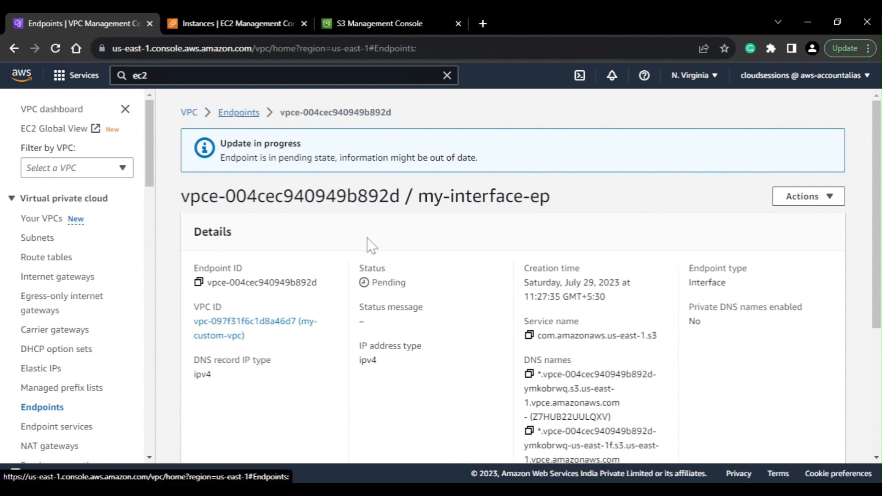
left_click_drag(328, 208, 531, 220)
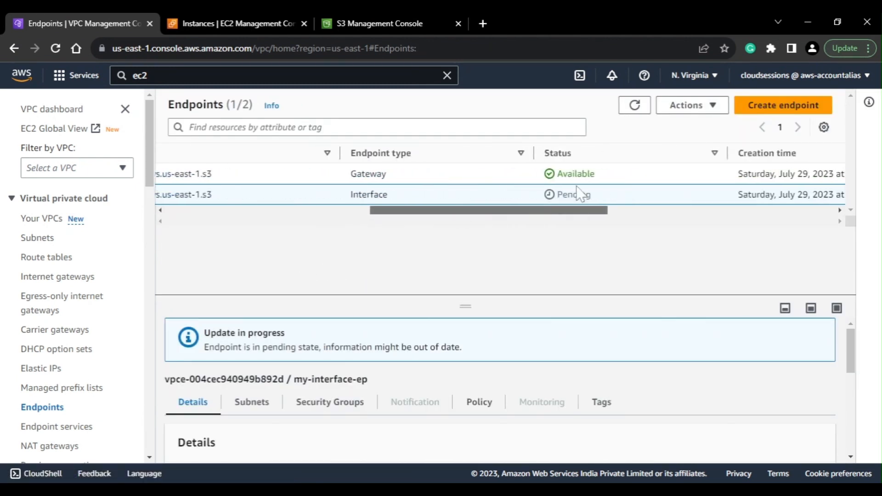
left_click(621, 110)
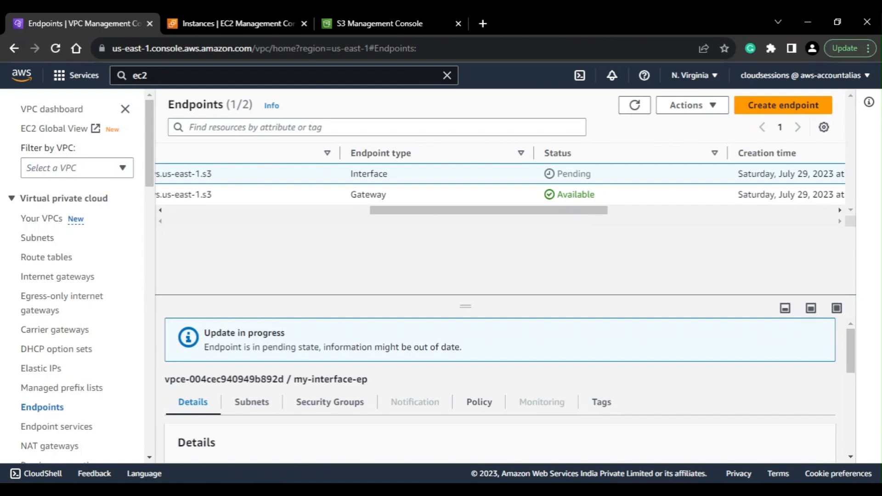
left_click_drag(545, 212, 306, 213)
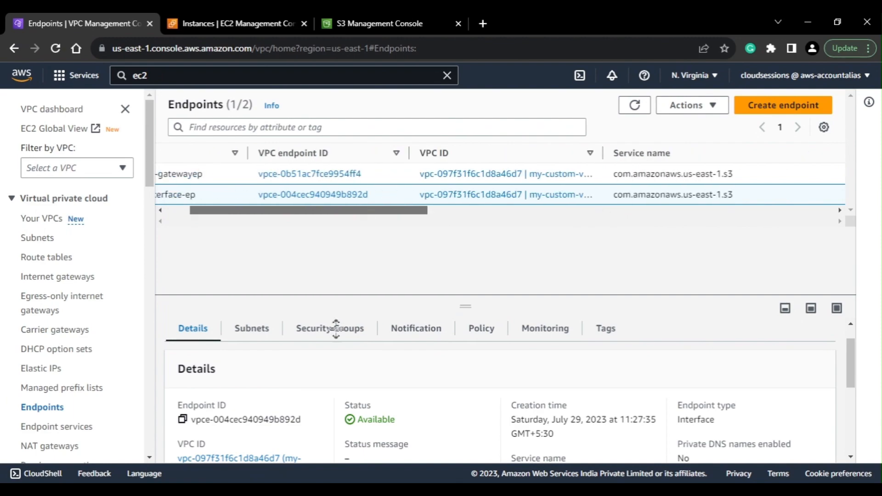
Switch back to the terminal, rerun the aws s3 ls command with the endpoint URL, and interrupt it
key("alt+Tab")
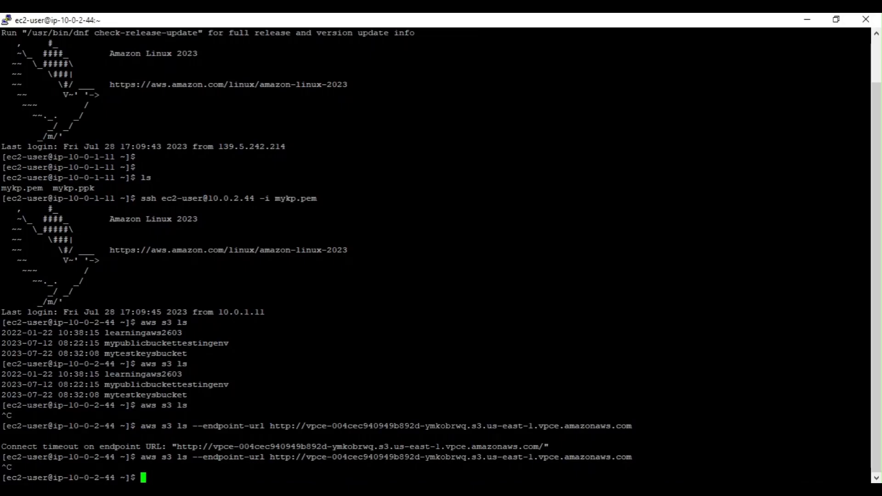
key("Up")
key("Return")
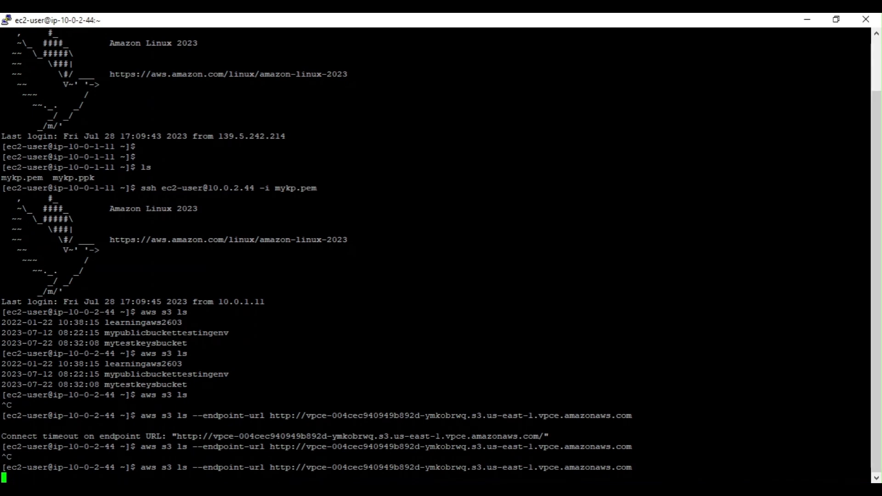
key("ctrl+c")
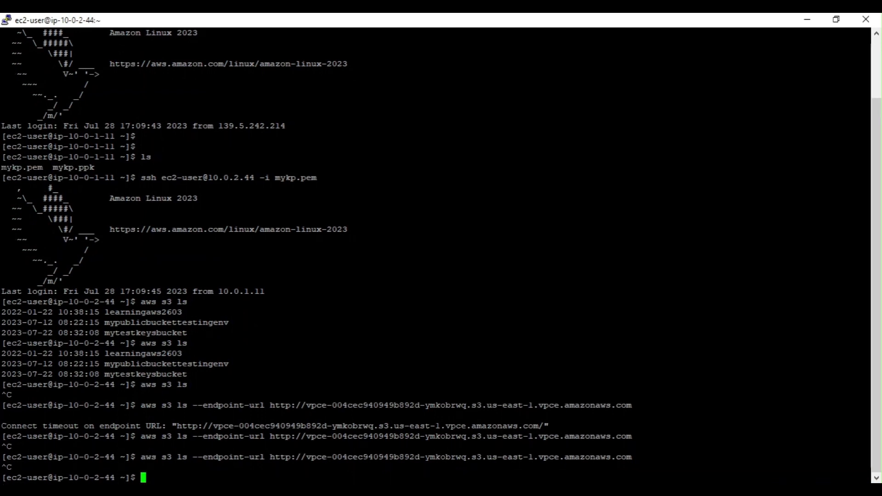
Return to the EC2 console and examine the inbound and outbound security group rules of myprivateinstance
left_click(807, 19)
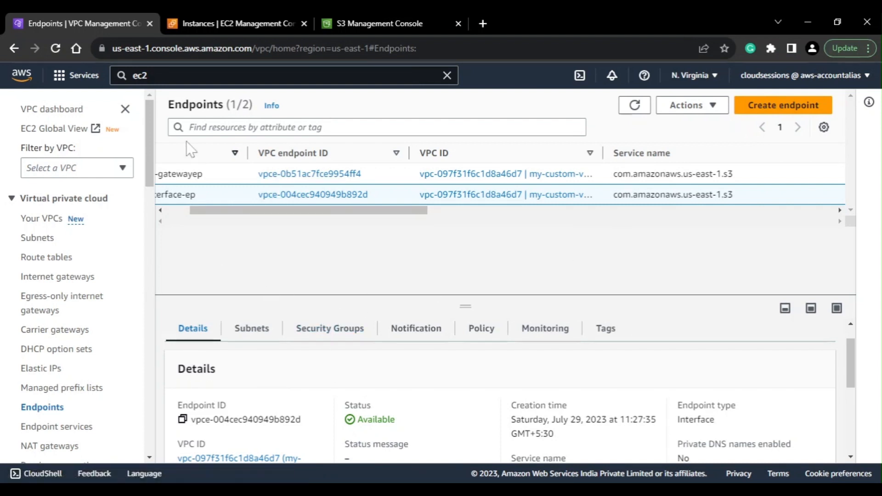
left_click(224, 12)
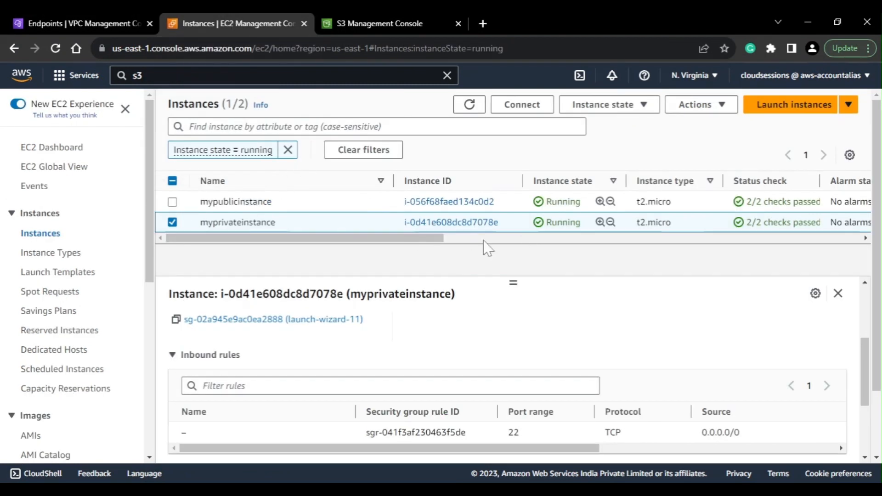
scroll(257, 368, "up", 3)
scroll(267, 374, "down", 5)
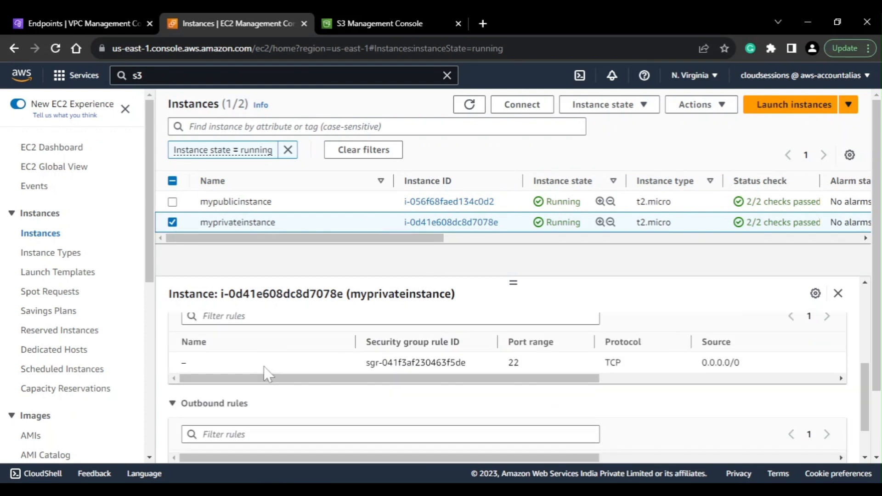
scroll(266, 373, "down", 1)
scroll(265, 372, "up", 1)
scroll(265, 373, "down", 2)
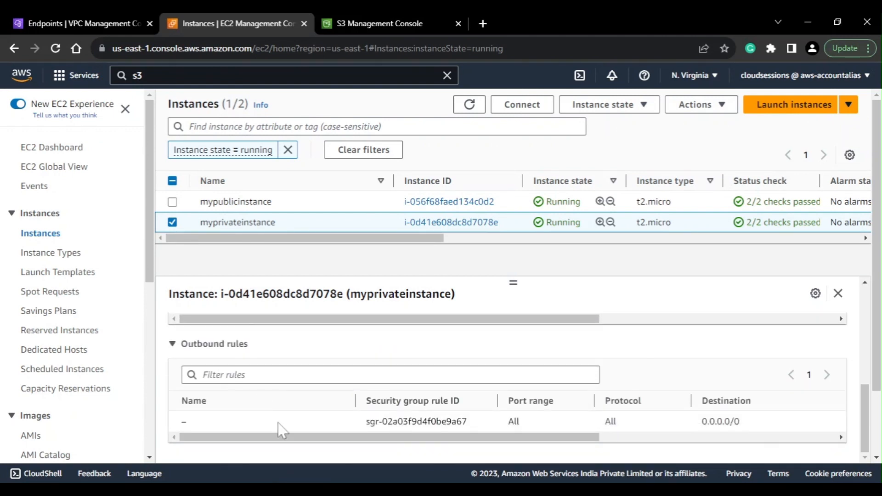
left_click_drag(463, 439, 274, 412)
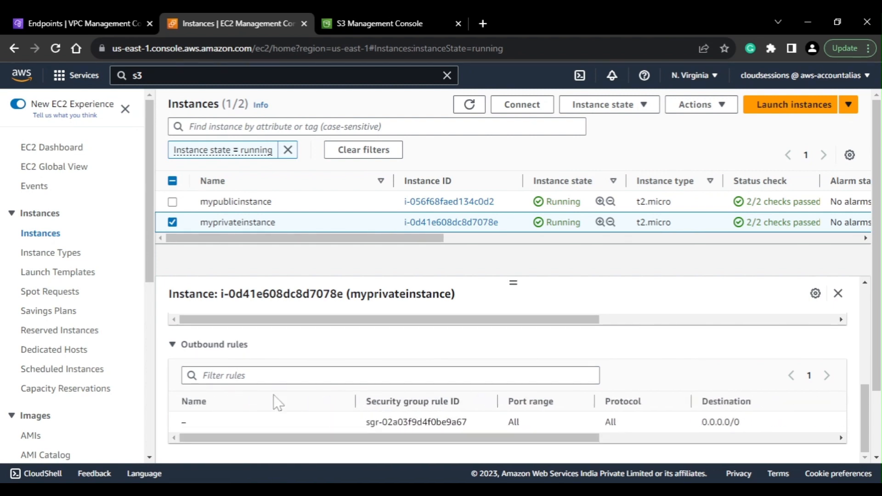
Go back to the endpoints list and open the default security group attached to my-interface-ep in a separate browser tab
left_click(394, 14)
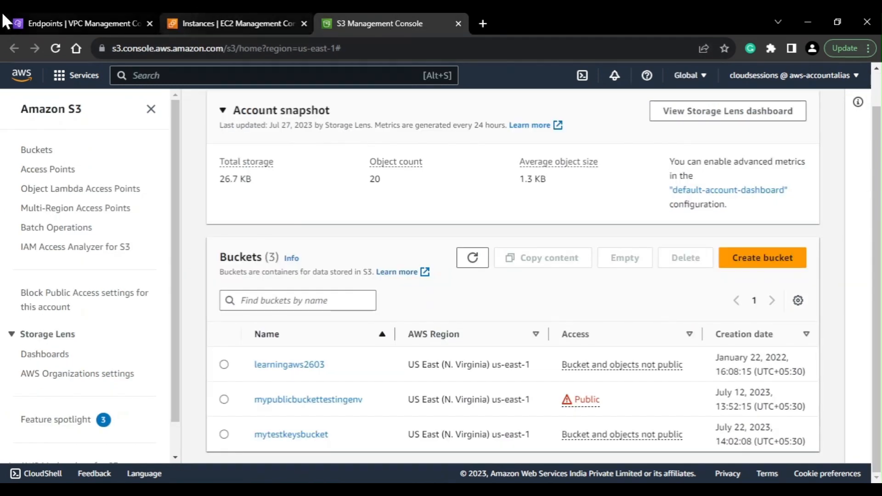
left_click(18, 15)
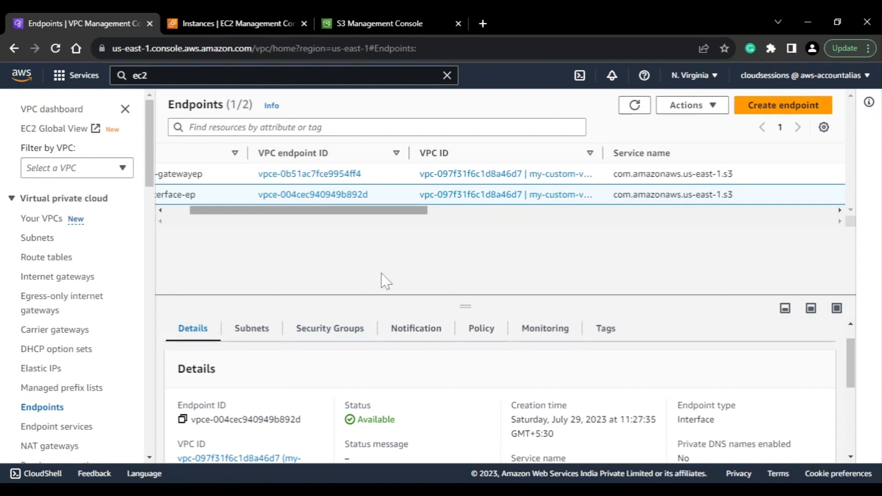
left_click_drag(358, 213, 294, 228)
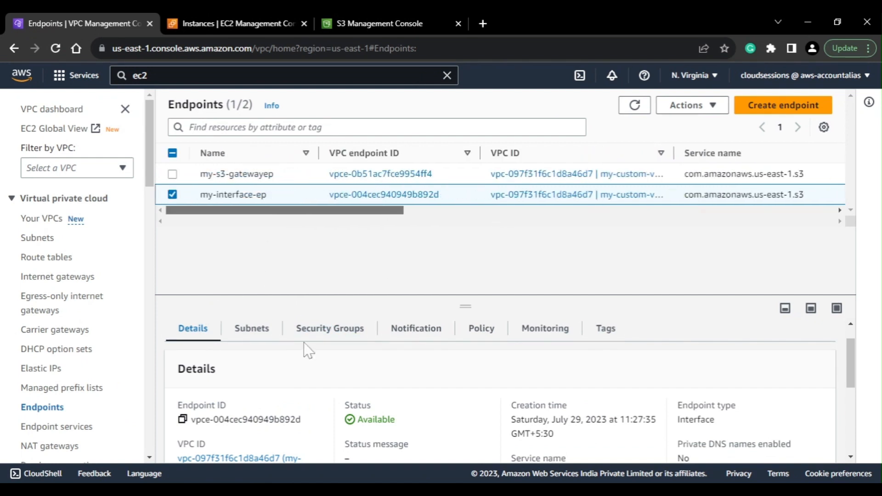
left_click(314, 327)
scroll(315, 342, "down", 1)
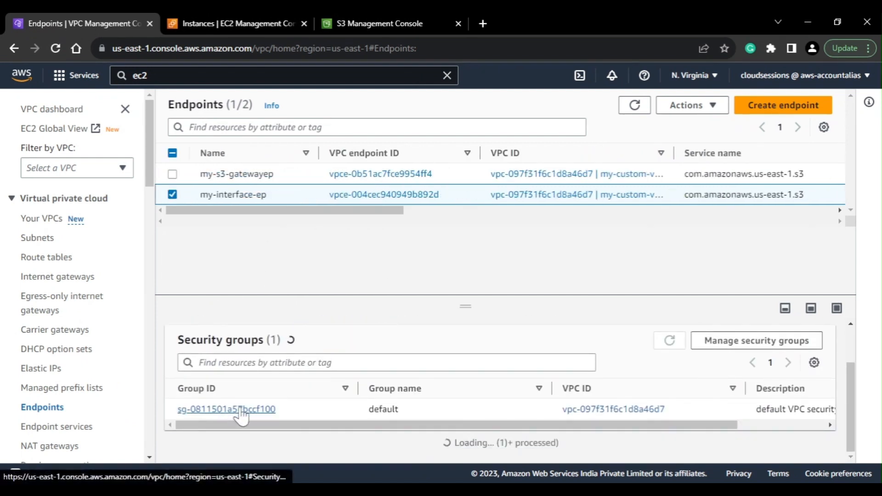
right_click(240, 410)
left_click(285, 300)
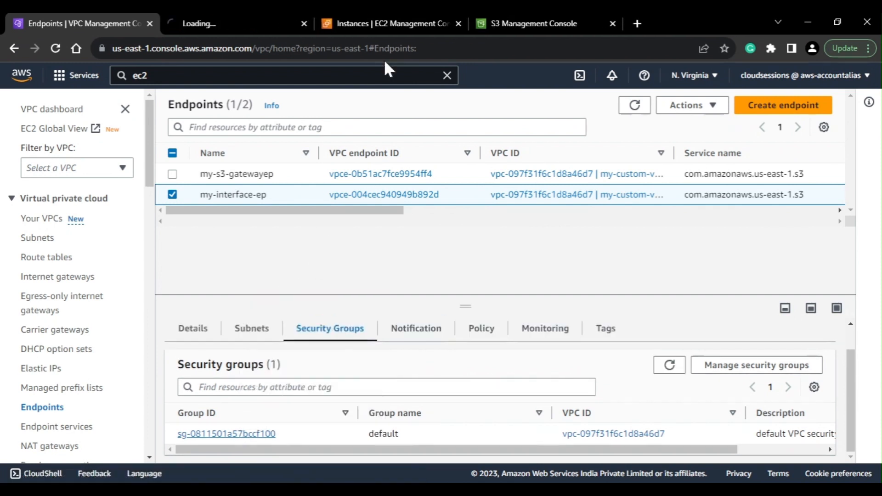
left_click(297, 16)
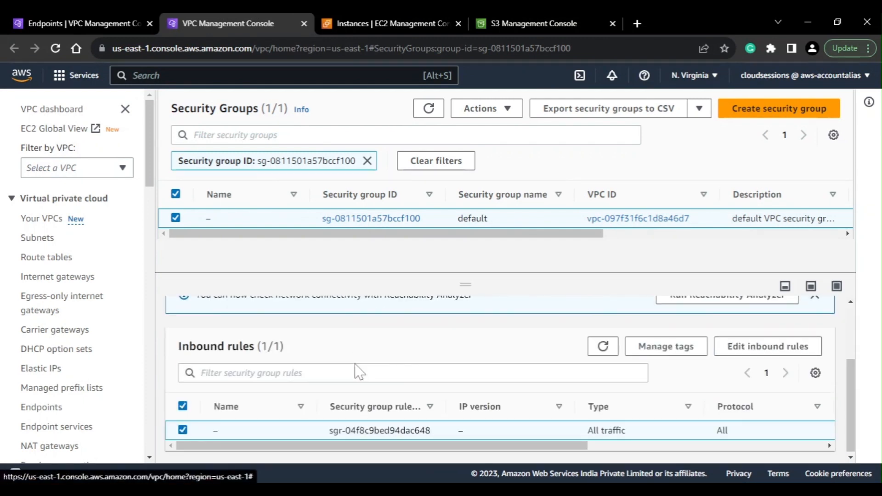
Examine the default security group's inbound rule, widening the Source column to read its full value
scroll(355, 376, "down", 2)
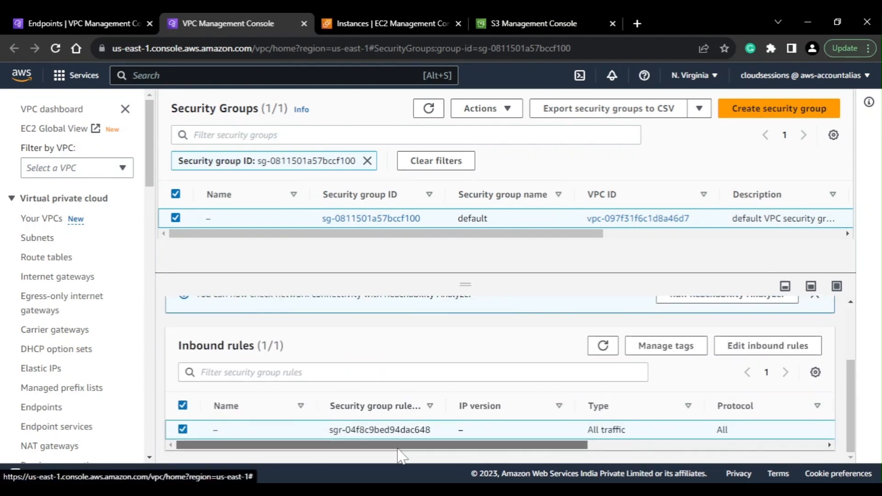
left_click_drag(473, 448, 662, 457)
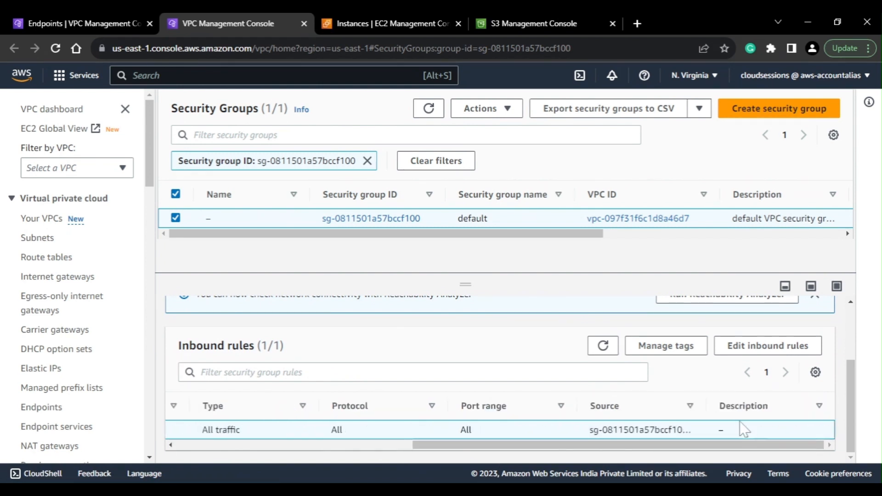
left_click_drag(707, 405, 760, 406)
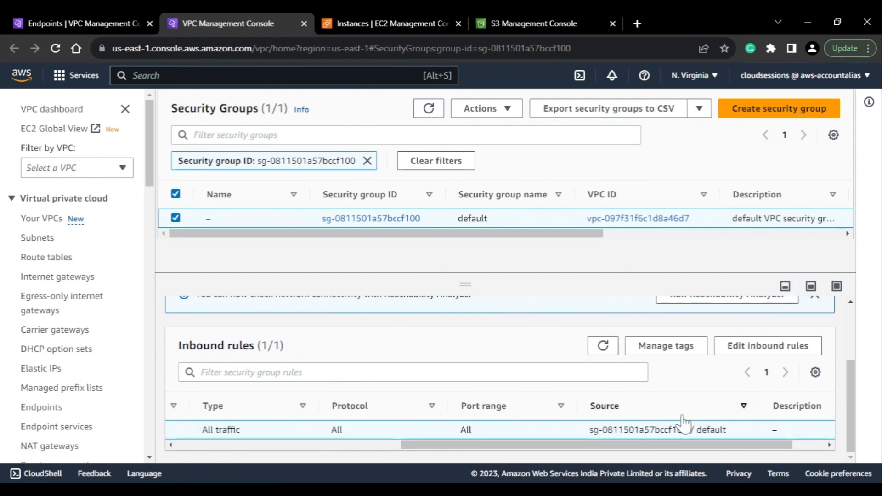
Add an inbound rule of type All traffic to the default security group and search its source for "sg"
left_click(763, 349)
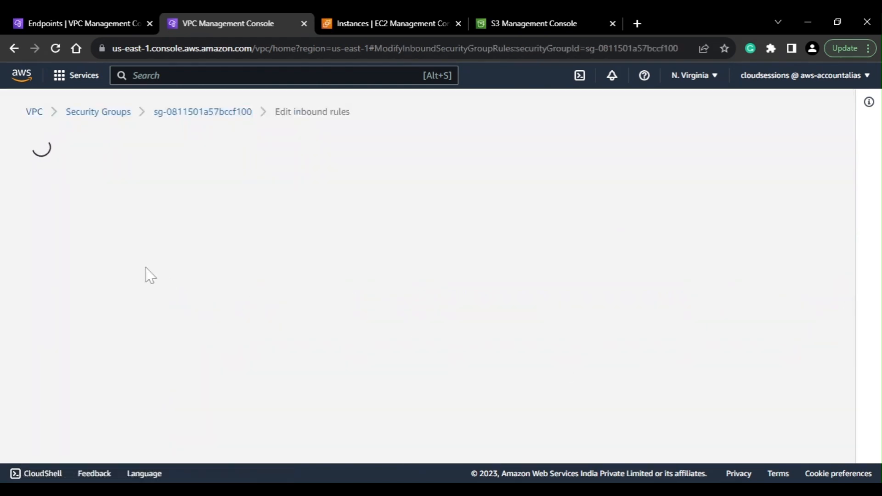
left_click(90, 366)
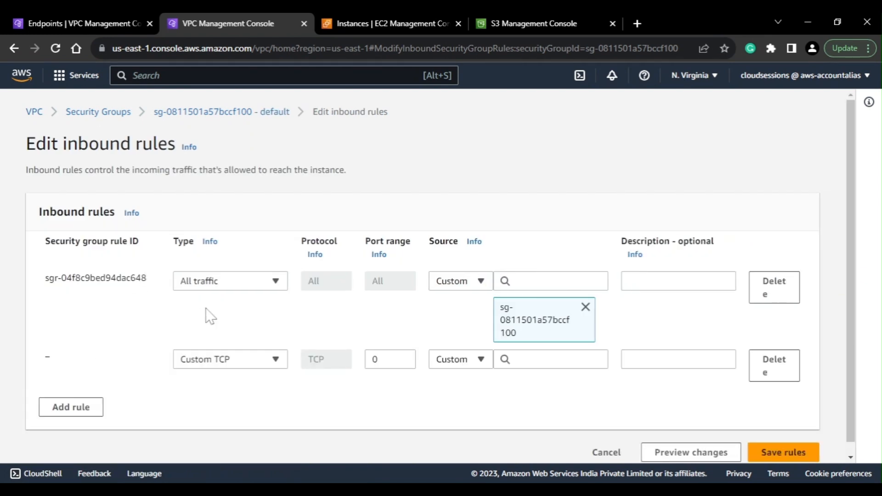
left_click(225, 359)
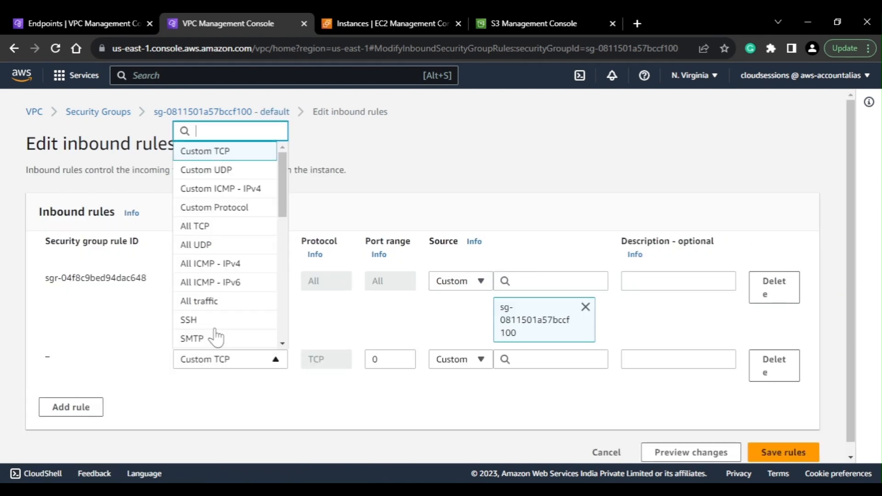
left_click(208, 301)
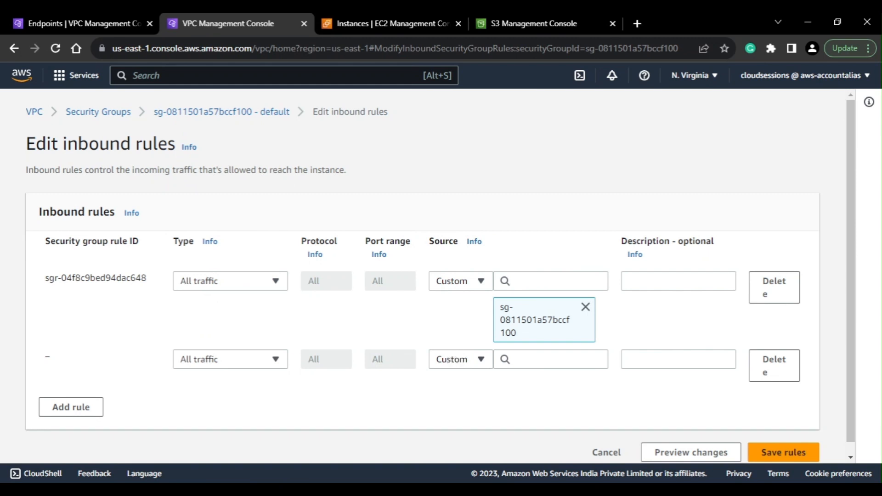
left_click(528, 360)
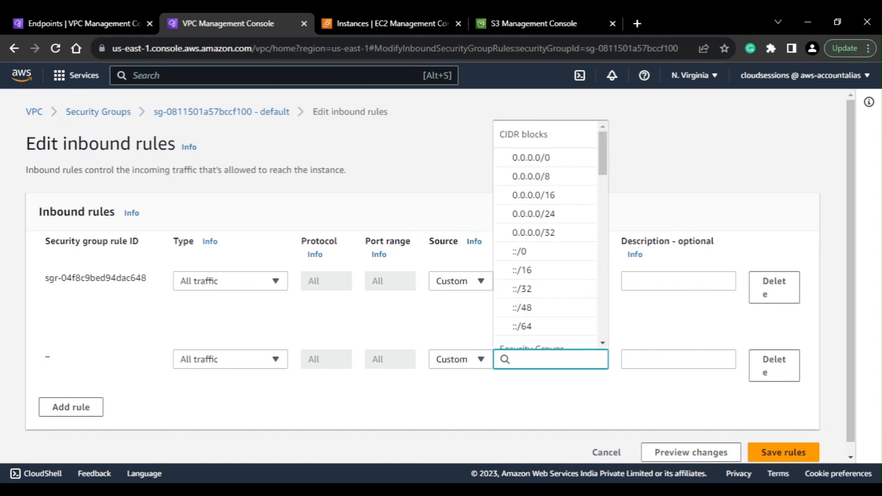
type("sg")
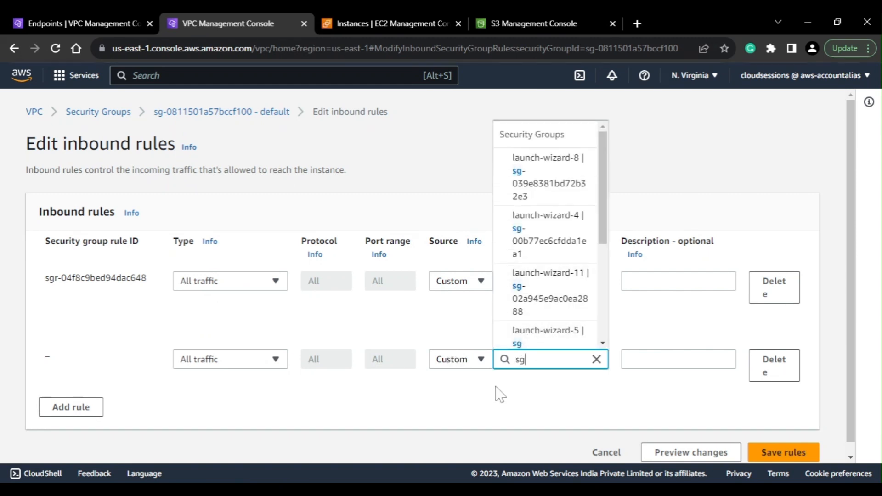
Look up the security group attached to myprivateinstance in the EC2 instance details
left_click(129, 21)
left_click(324, 20)
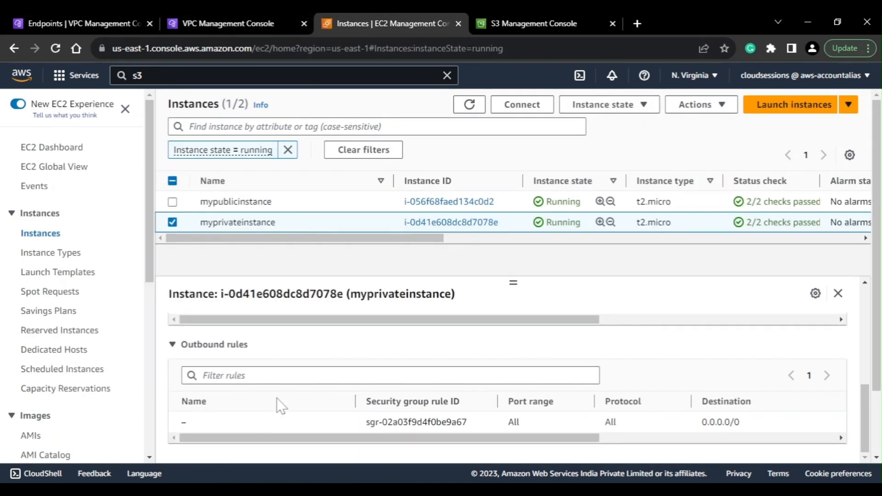
scroll(277, 398, "up", 5)
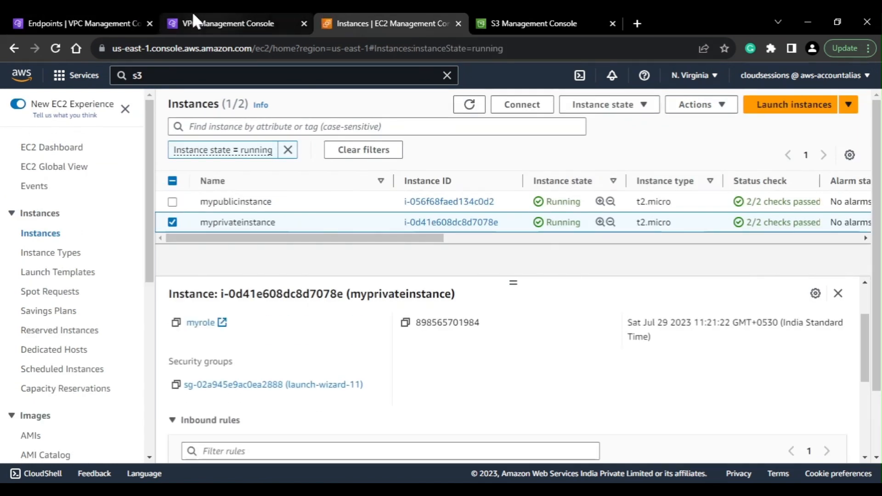
left_click(112, 21)
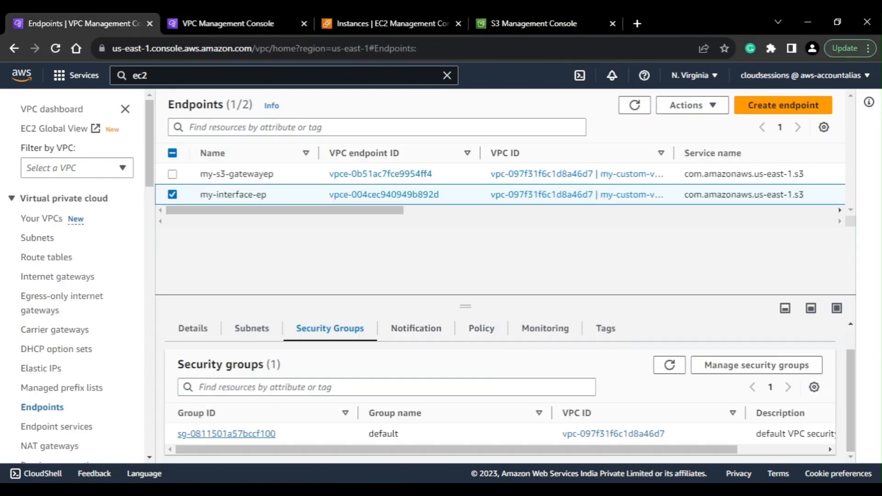
Set the new inbound rule's source to launch-wizard-11 (sg-02a945e9ac0ea2888) and save the rules
left_click(260, 15)
left_click(552, 359)
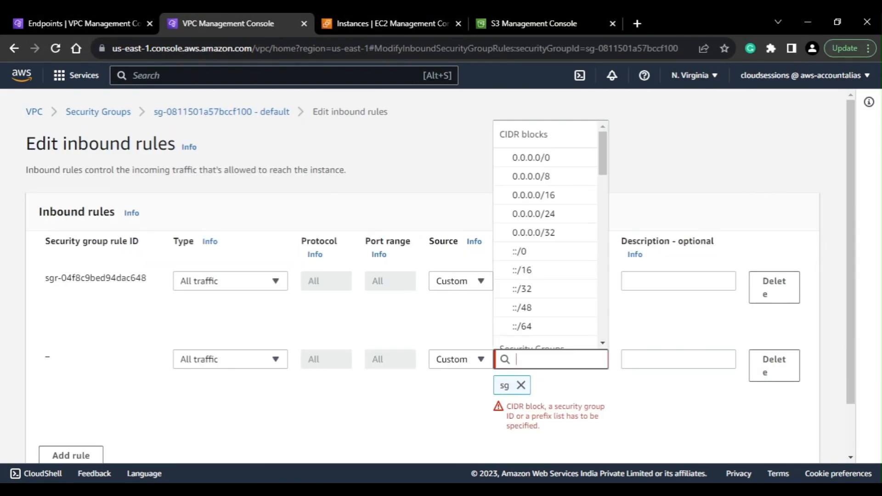
type("sg")
left_click(555, 303)
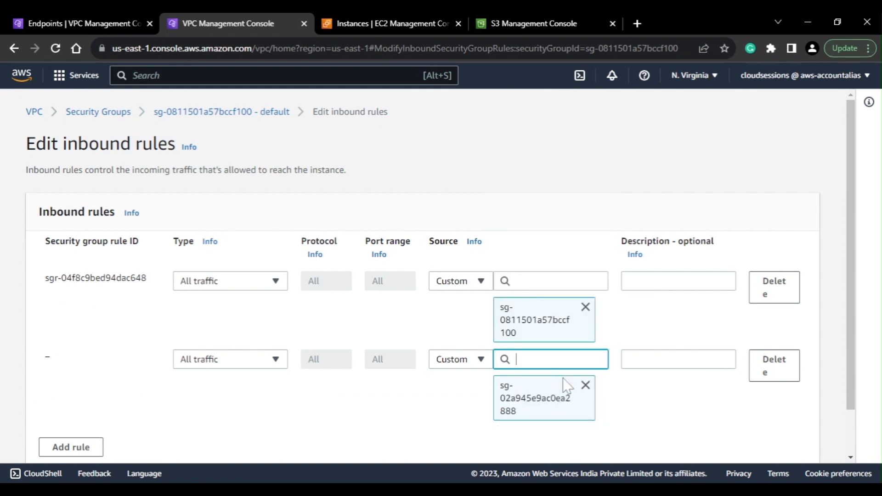
scroll(573, 422, "down", 3)
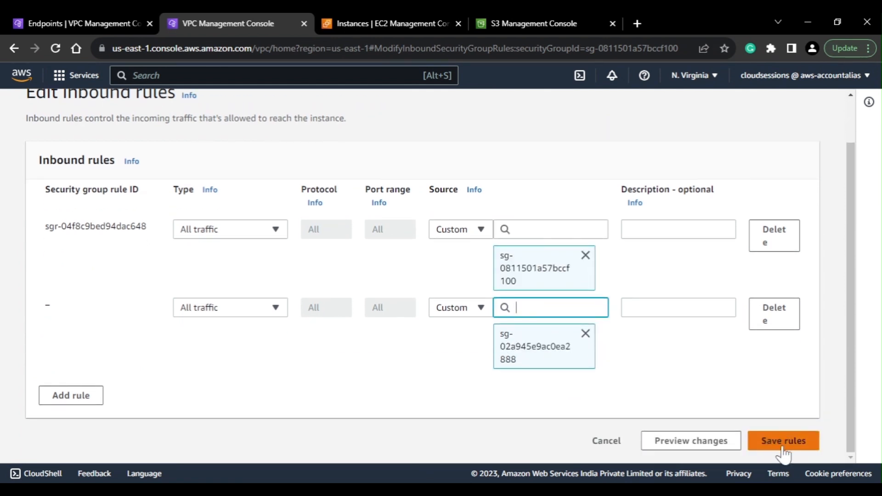
left_click(781, 441)
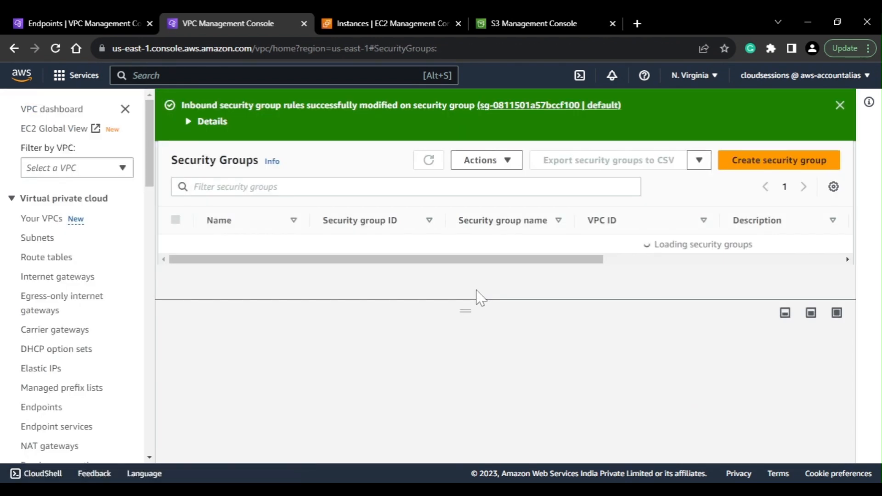
Switch to the terminal, rerun the aws s3 ls command with the endpoint URL, and examine the listed buckets
key("alt+Tab")
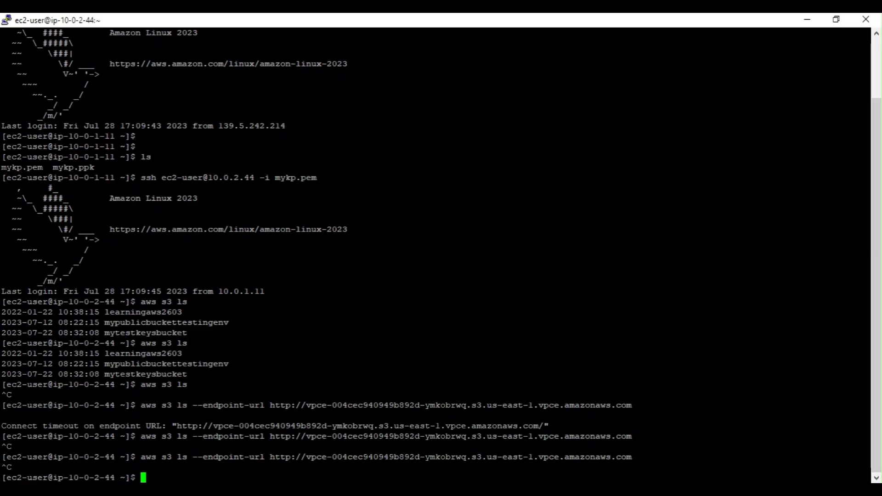
key("Up")
key("Return")
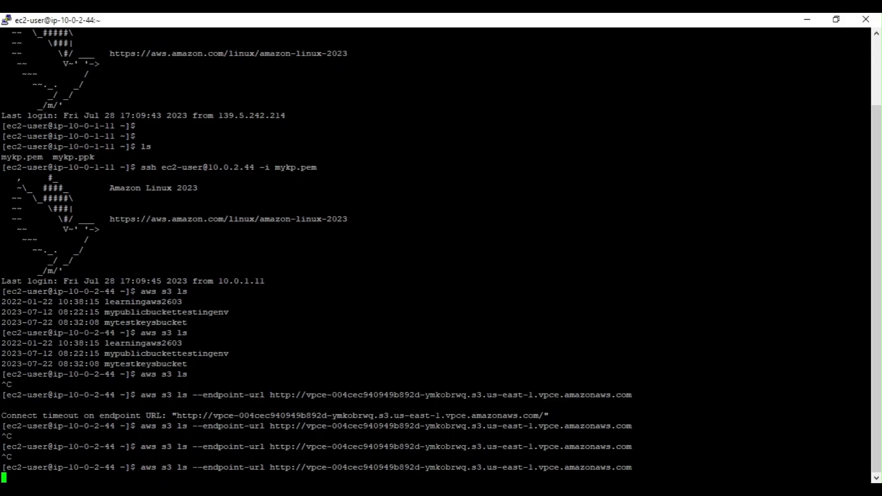
left_click_drag(194, 467, 11, 456)
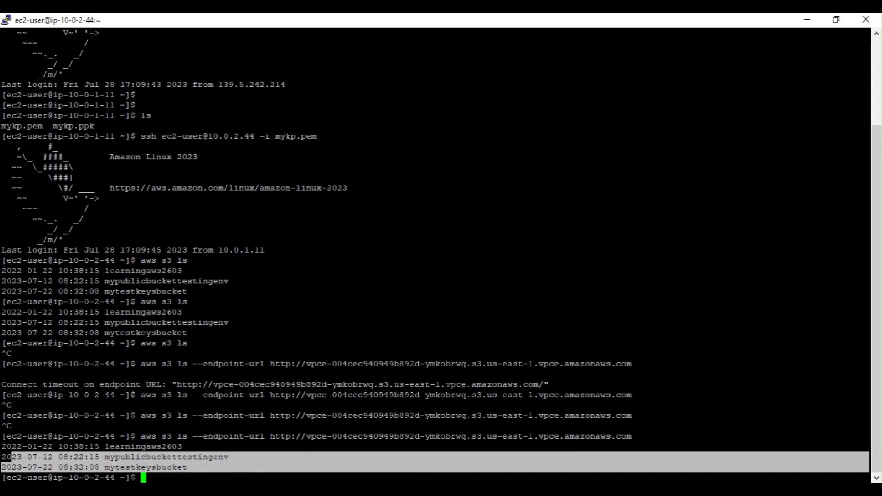
left_click(11, 456)
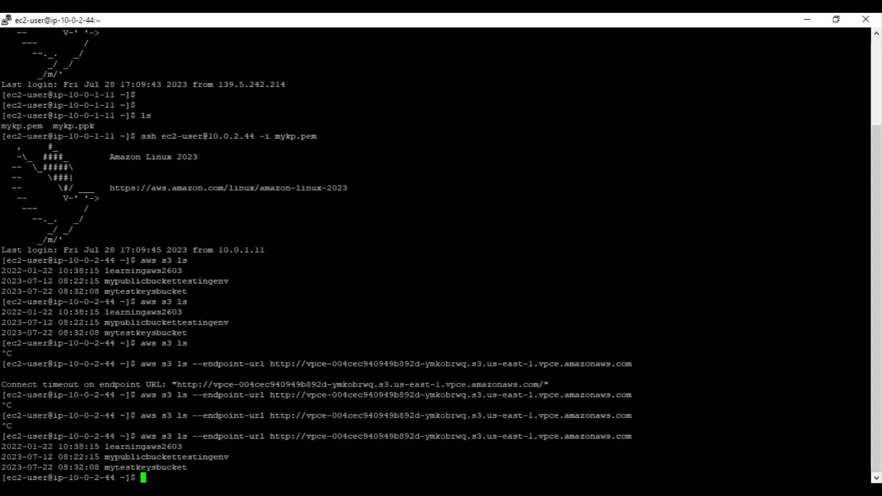